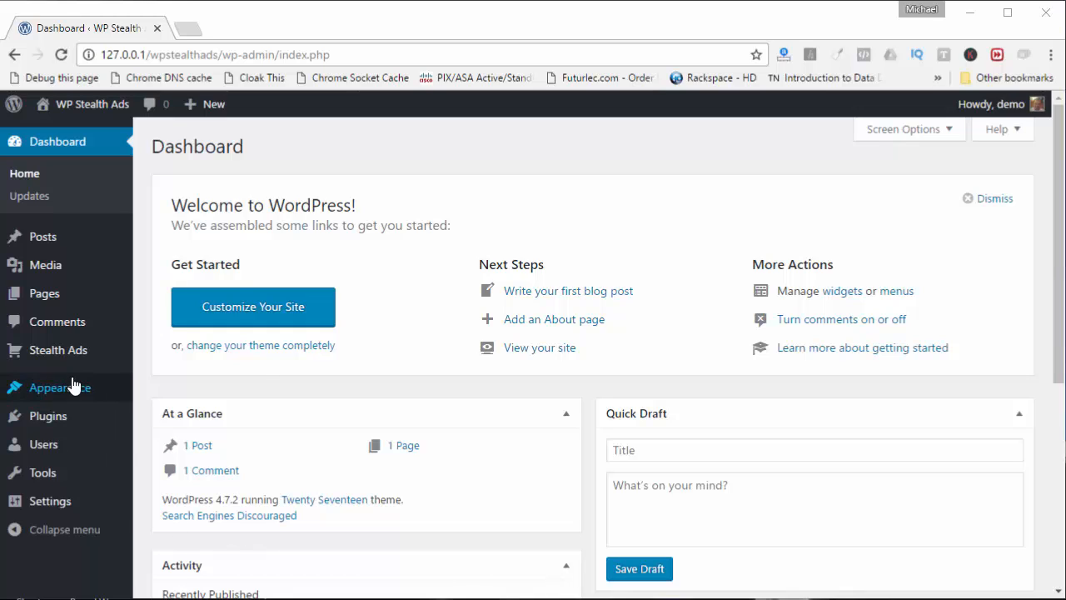
- View the list of existing stealth ads, and open Sample Page for editing from the site's pages
{"action": "left_click", "coordinate": [70, 350]}
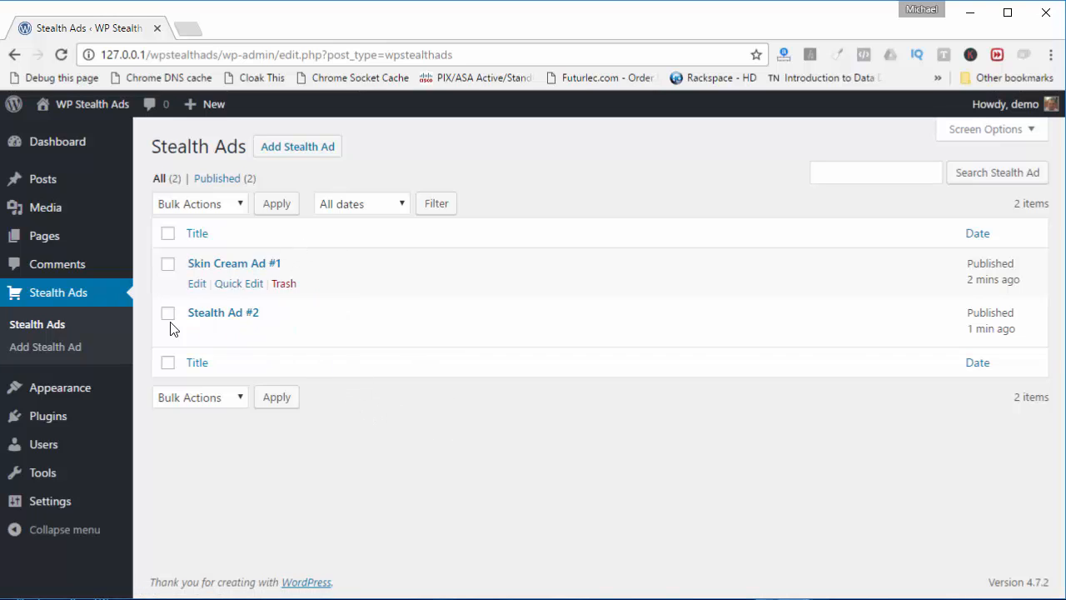
{"action": "left_click", "coordinate": [43, 245]}
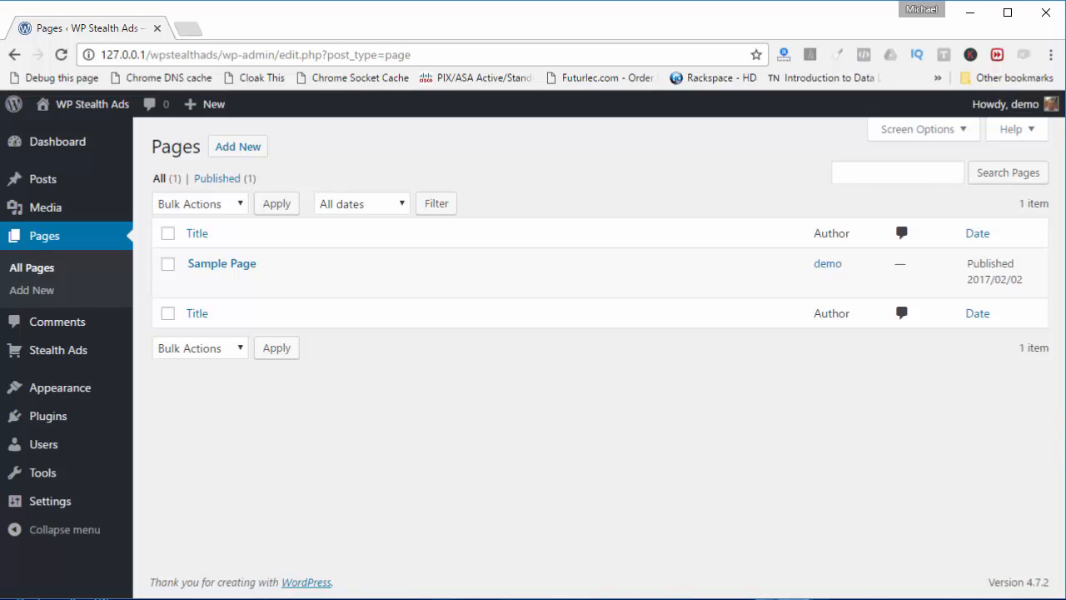
{"action": "right_click", "coordinate": [885, 598]}
{"action": "left_click", "coordinate": [745, 529]}
{"action": "mouse_move", "coordinate": [208, 274]}
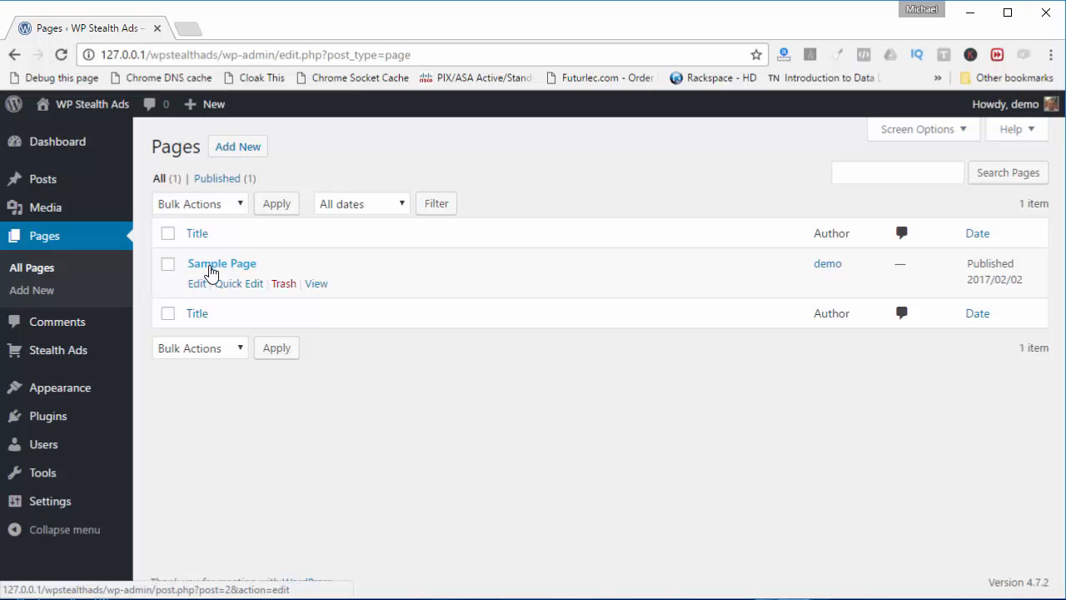
{"action": "left_click", "coordinate": [210, 272]}
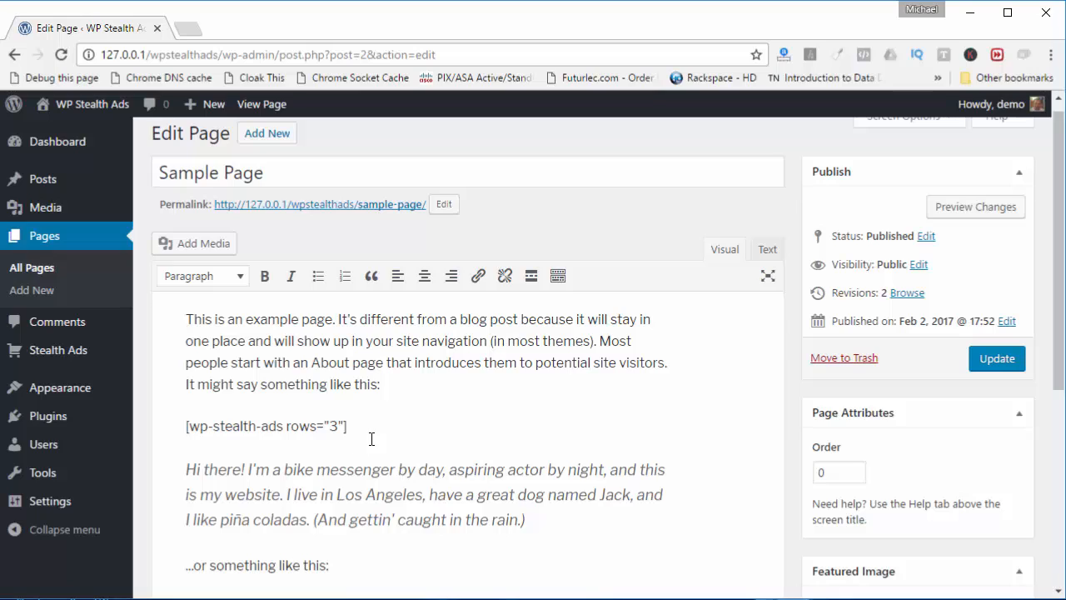
- Examine the [wp-stealth-ads rows="3"] shortcode in the page body and update Sample Page
{"action": "left_click_drag", "start_coordinate": [384, 430], "coordinate": [156, 449]}
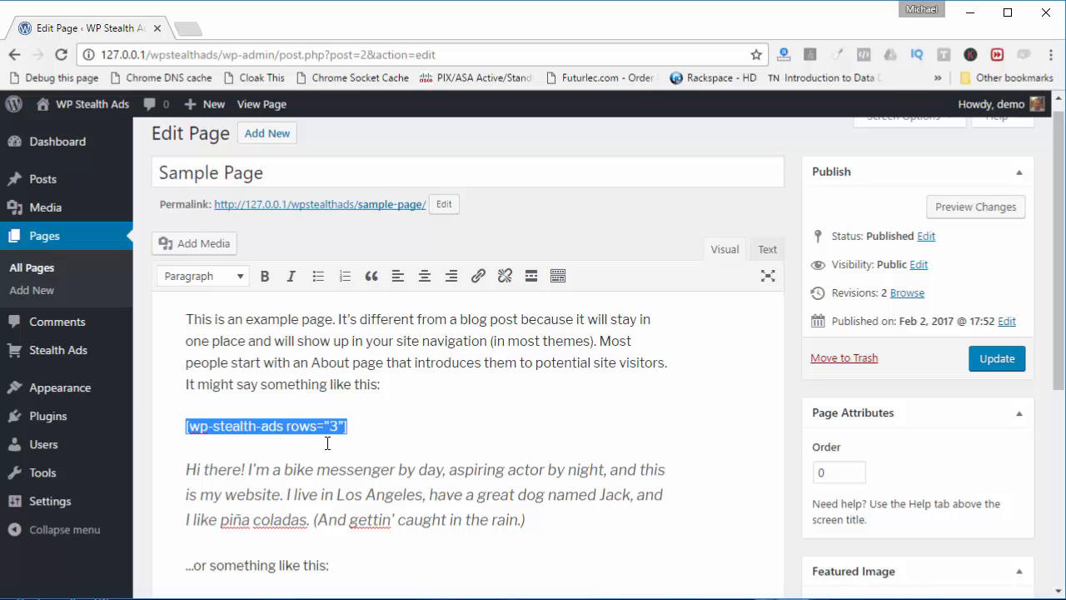
{"action": "left_click", "coordinate": [245, 432]}
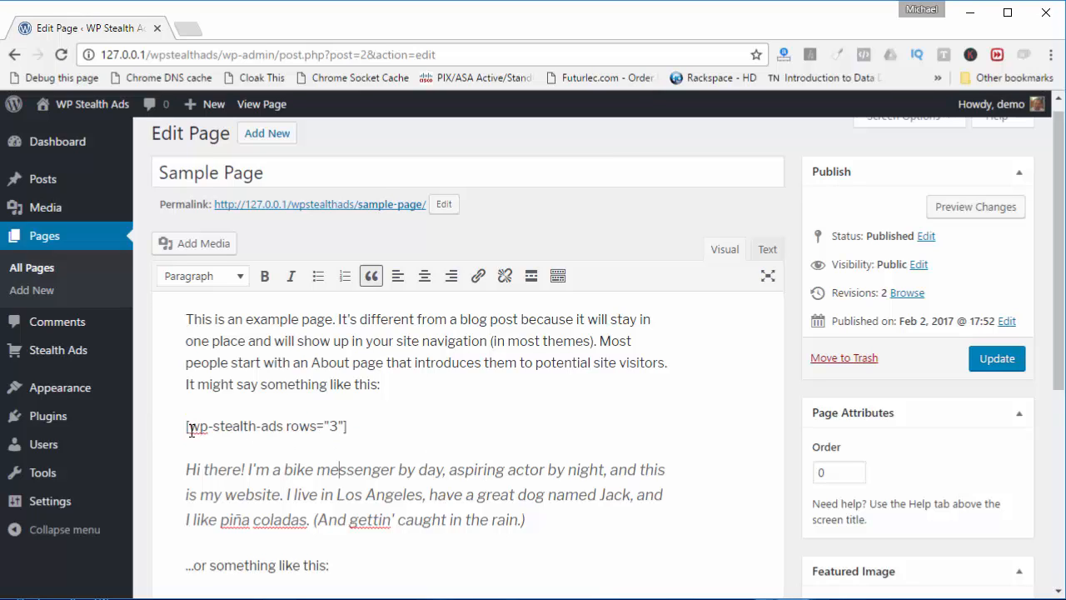
{"action": "left_click_drag", "start_coordinate": [185, 430], "coordinate": [200, 430]}
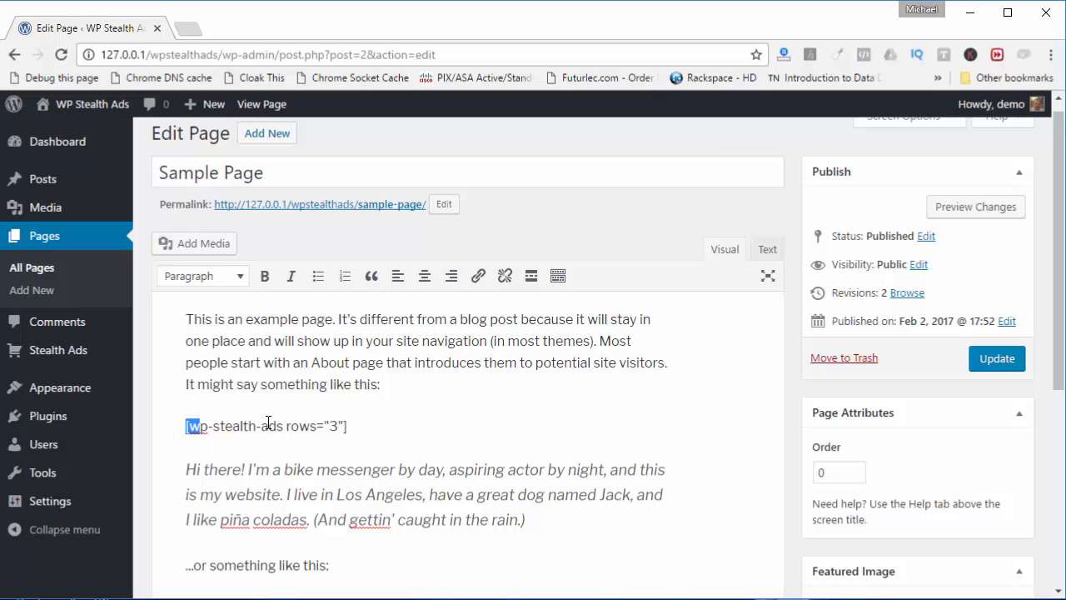
{"action": "mouse_move", "coordinate": [71, 507]}
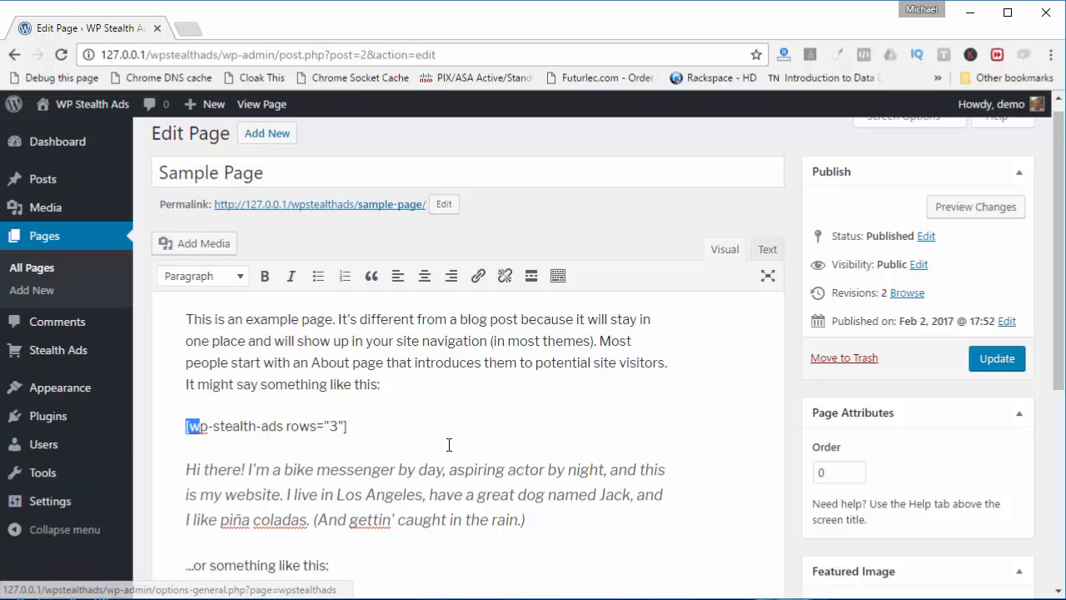
{"action": "left_click", "coordinate": [392, 432]}
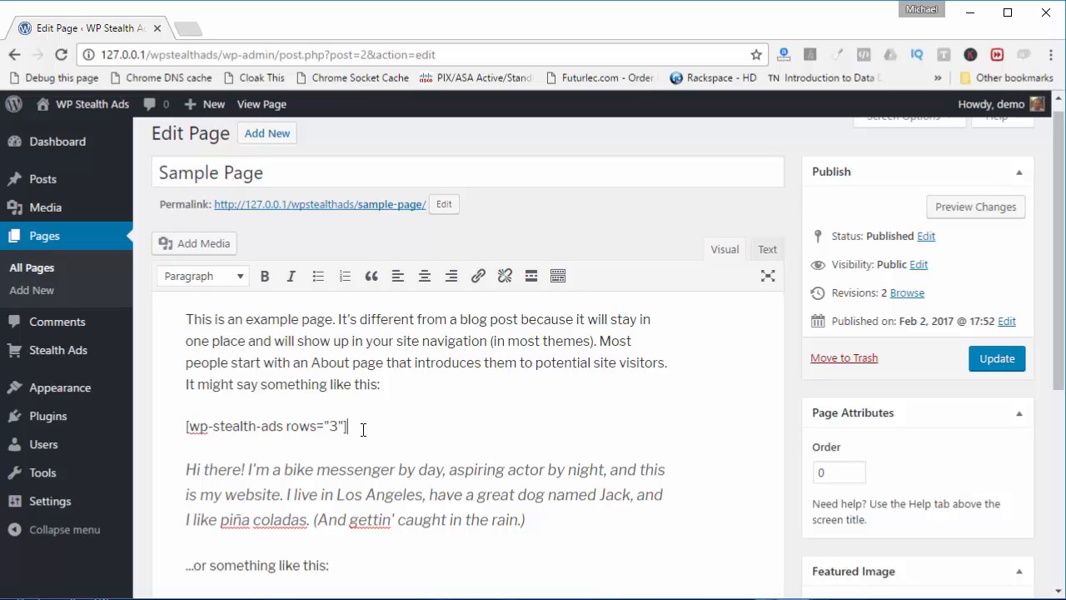
{"action": "left_click", "coordinate": [337, 427]}
{"action": "left_click", "coordinate": [995, 366]}
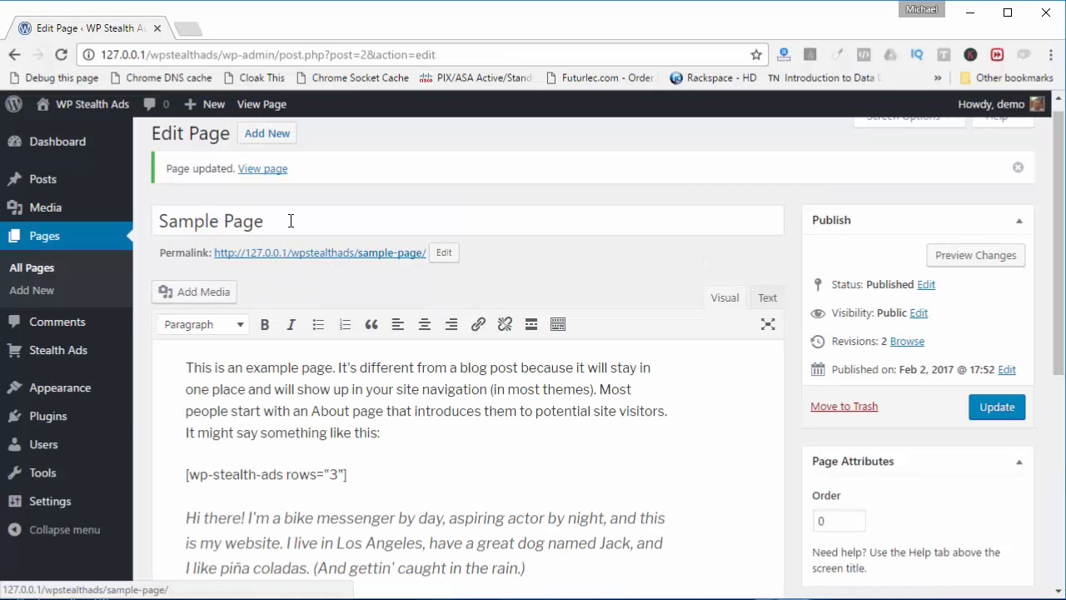
- Open the published Sample Page in a new browser tab and examine how the stealth ads appear within the text
{"action": "middle_click", "coordinate": [250, 169]}
{"action": "left_click", "coordinate": [232, 37]}
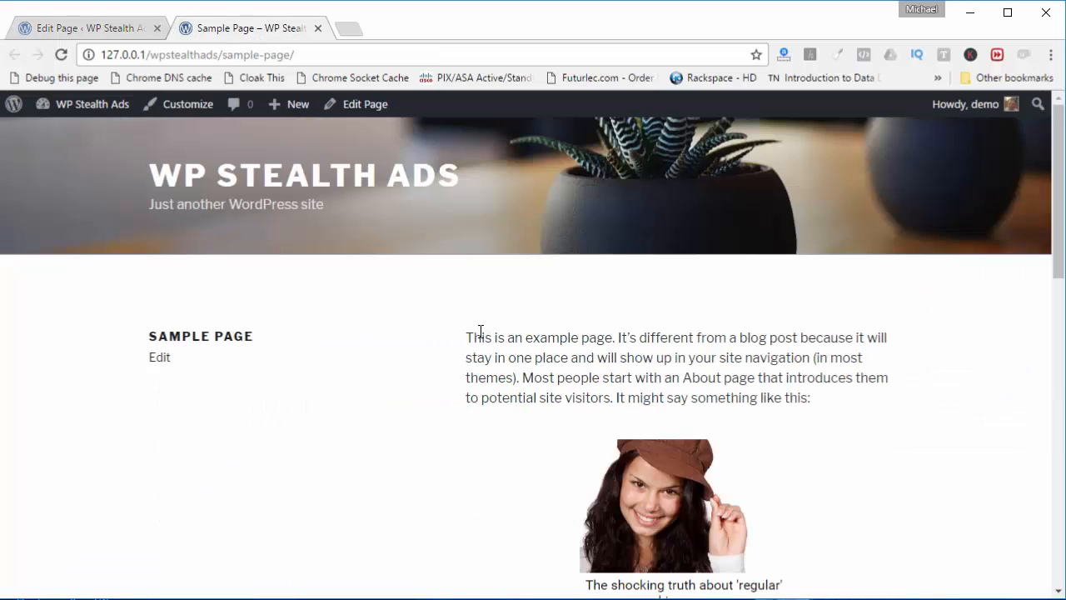
{"action": "scroll", "coordinate": [507, 324], "scroll_direction": "down", "scroll_amount": 8}
{"action": "scroll", "coordinate": [675, 425], "scroll_direction": "up", "scroll_amount": 6}
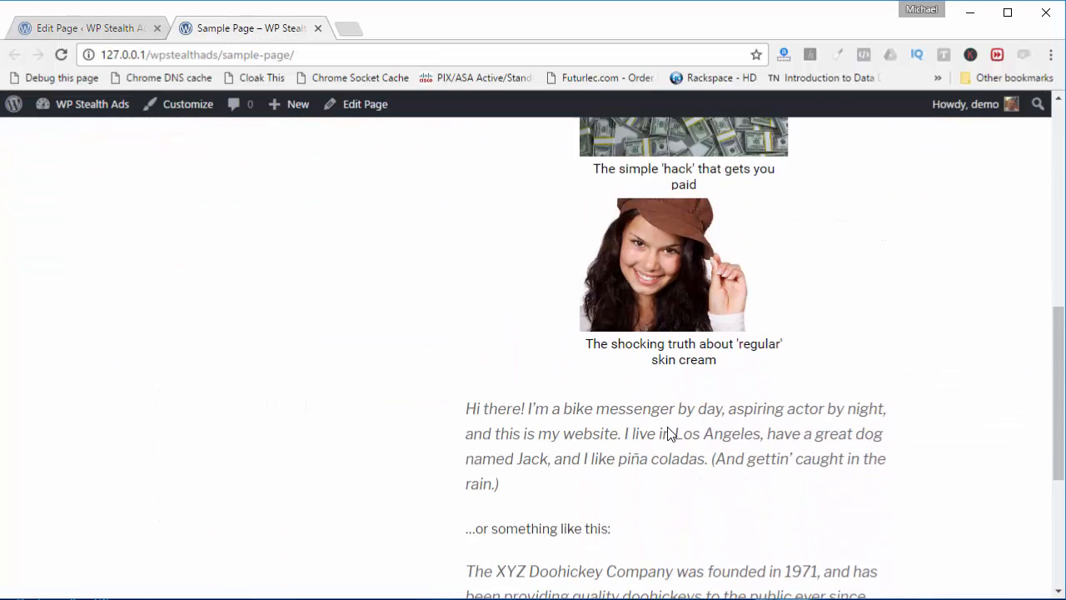
{"action": "scroll", "coordinate": [749, 408], "scroll_direction": "down", "scroll_amount": 1}
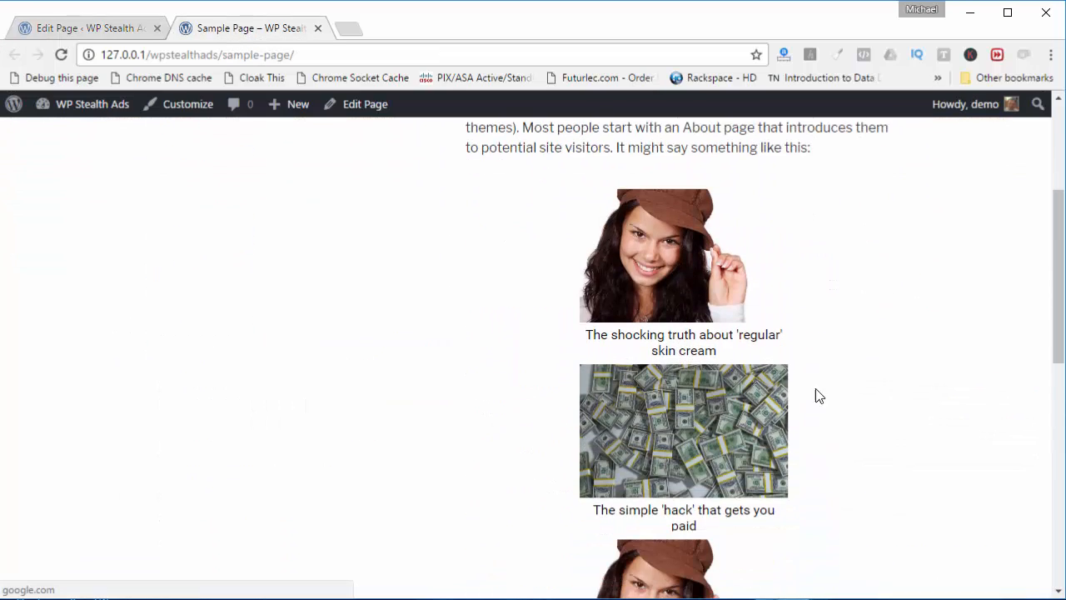
{"action": "scroll", "coordinate": [791, 375], "scroll_direction": "down", "scroll_amount": 2}
{"action": "scroll", "coordinate": [742, 334], "scroll_direction": "up", "scroll_amount": 1}
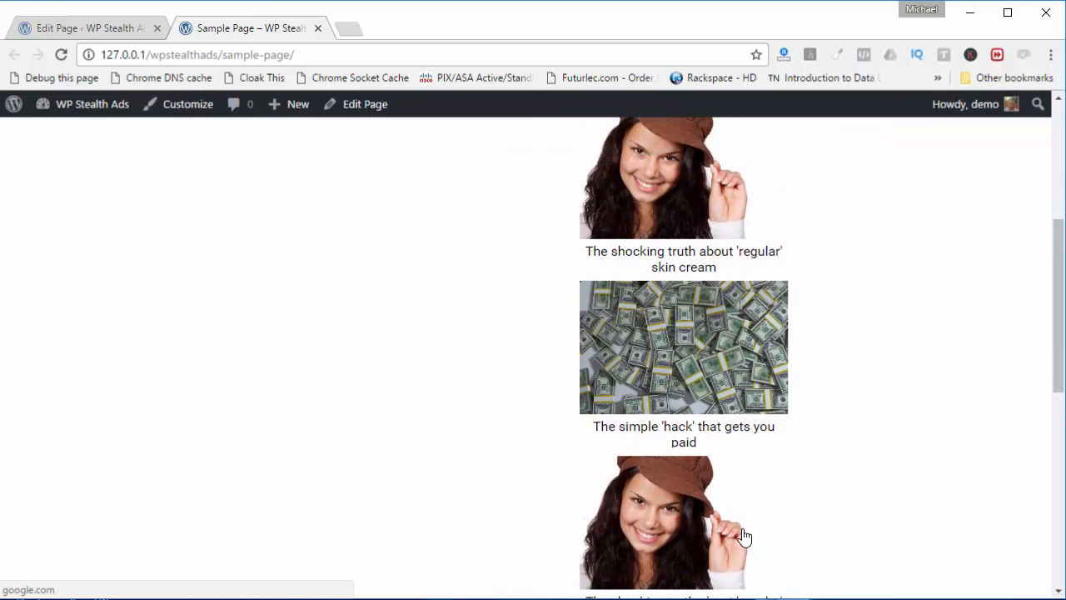
{"action": "scroll", "coordinate": [835, 428], "scroll_direction": "up", "scroll_amount": 2}
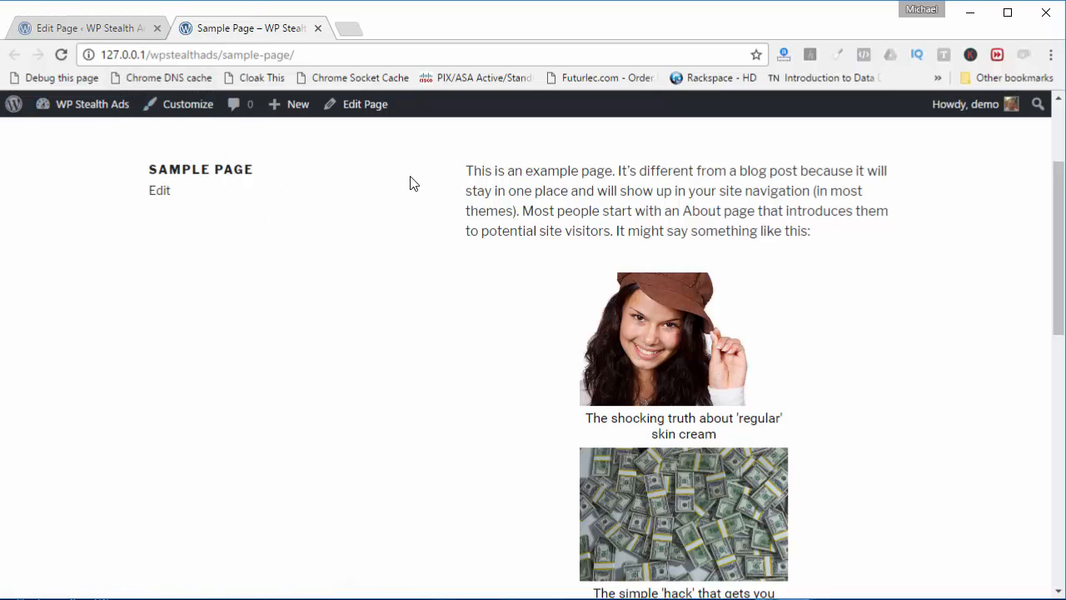
- Return to the admin area and open the WP Stealth Ads settings at the font and ad size options
{"action": "left_click", "coordinate": [75, 32]}
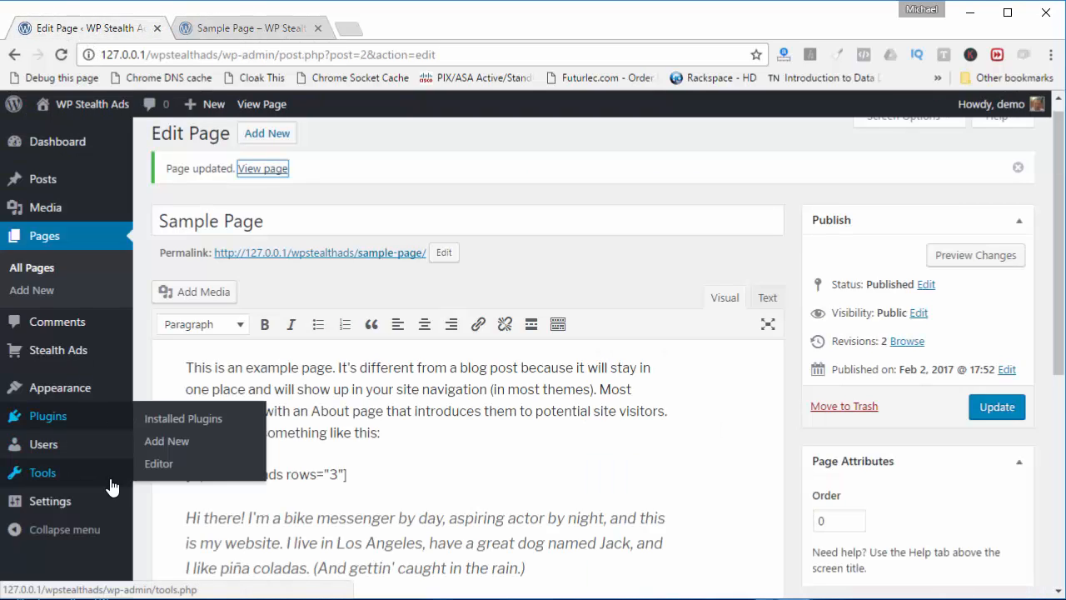
{"action": "mouse_move", "coordinate": [91, 509]}
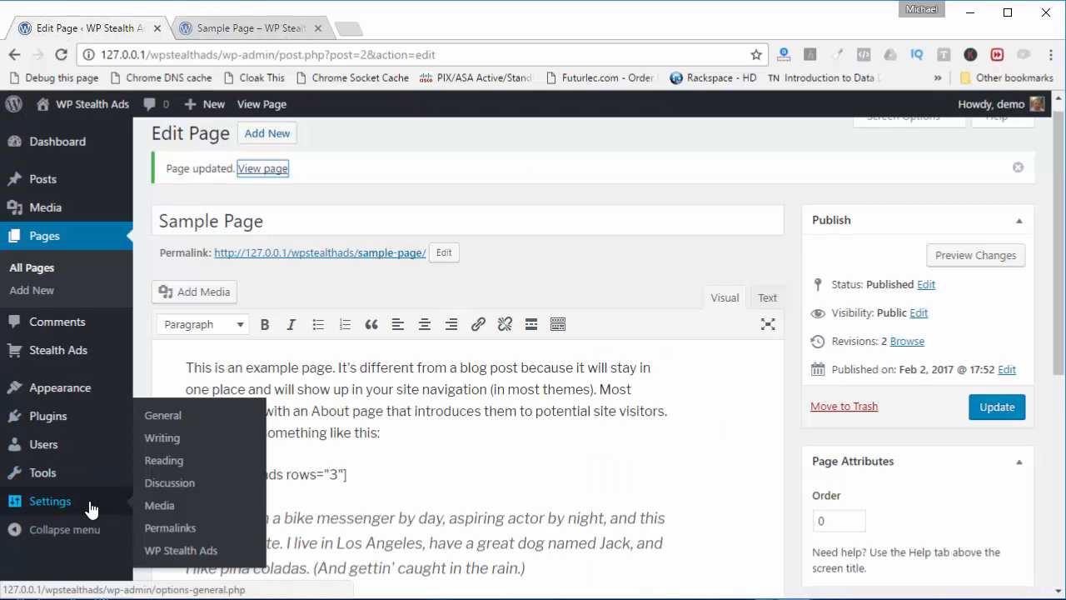
{"action": "left_click", "coordinate": [183, 551]}
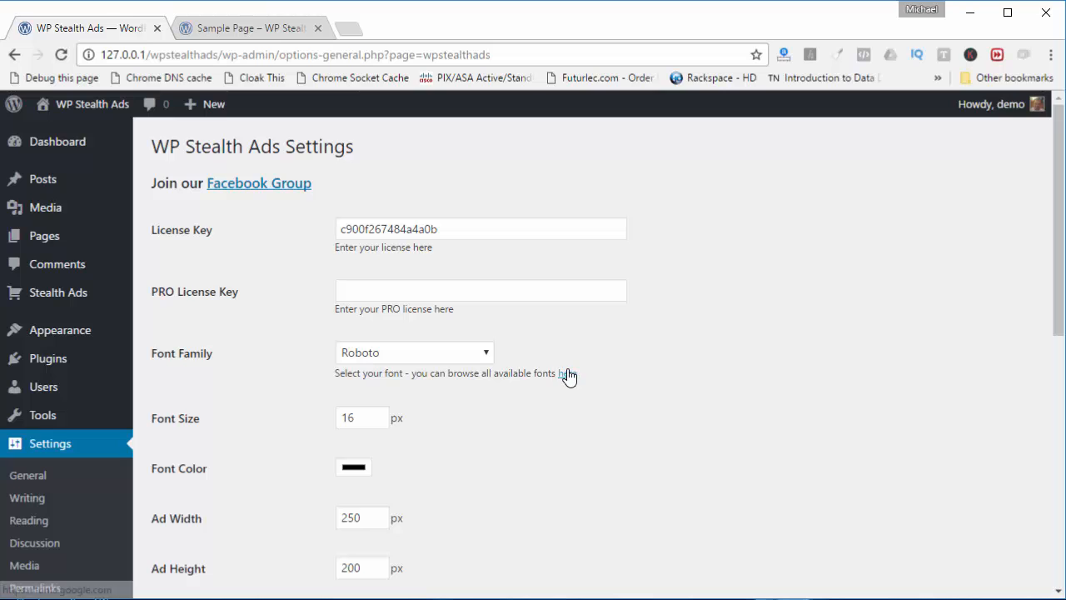
{"action": "scroll", "coordinate": [504, 420], "scroll_direction": "down", "scroll_amount": 2}
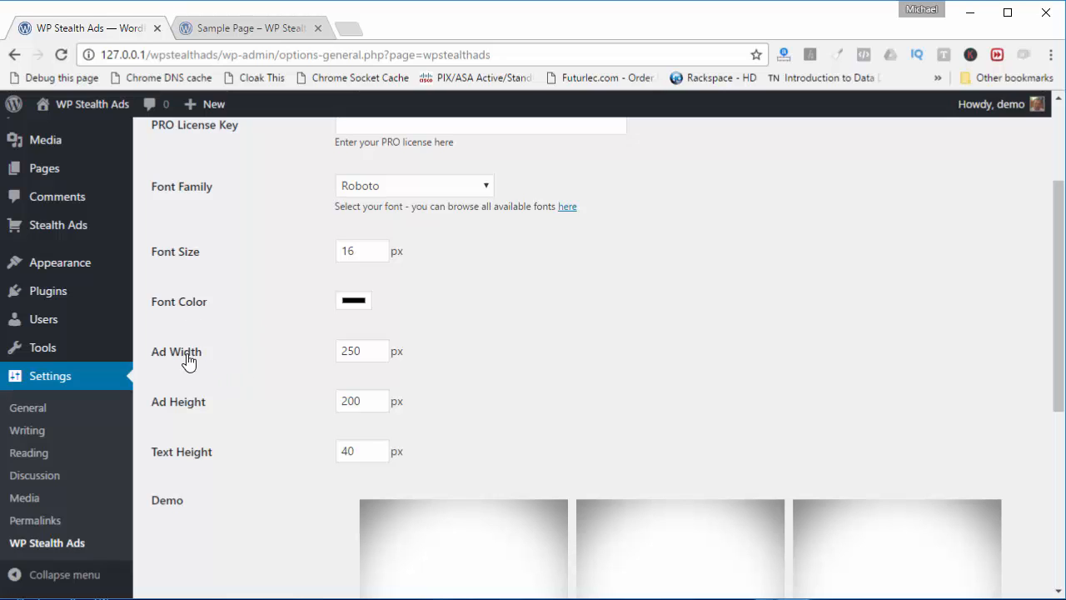
- Compare the ad layout on the published Sample Page with the demo grid in the WP Stealth Ads settings
{"action": "left_click", "coordinate": [250, 30]}
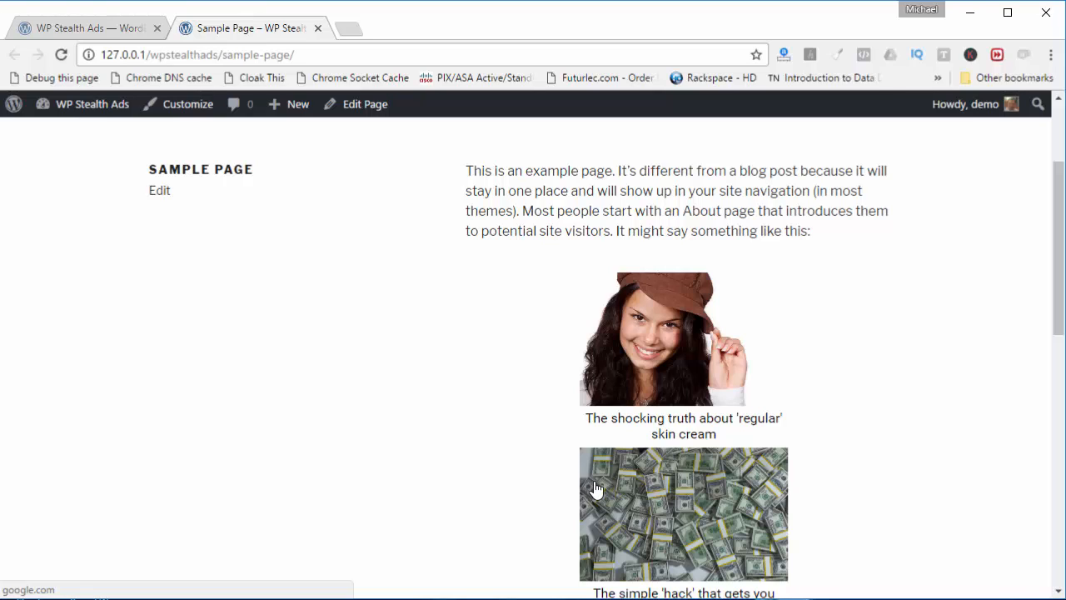
{"action": "scroll", "coordinate": [636, 457], "scroll_direction": "down", "scroll_amount": 1}
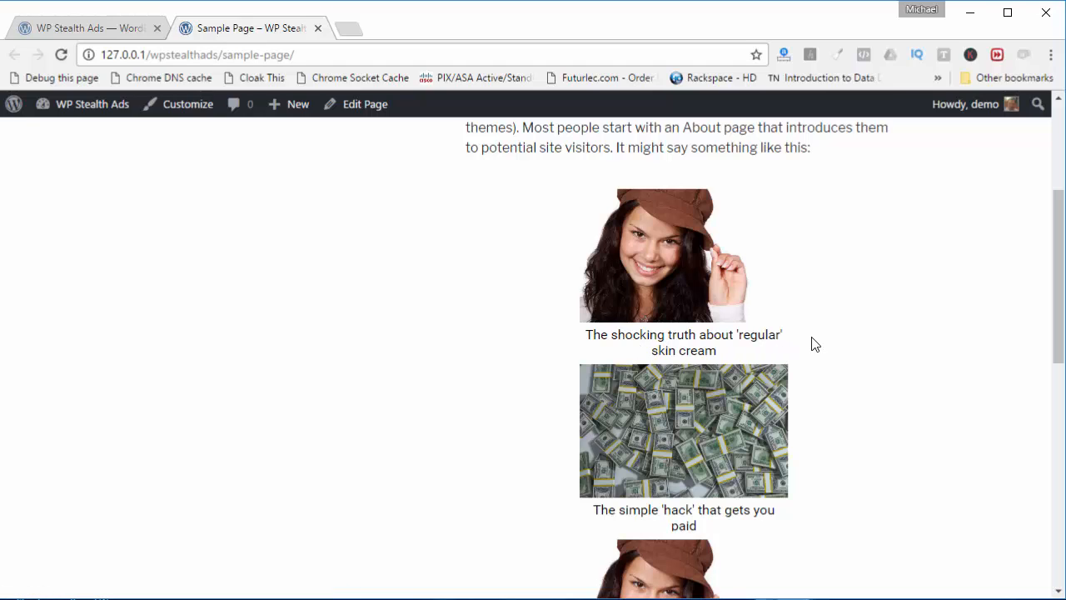
{"action": "left_click", "coordinate": [104, 33]}
{"action": "scroll", "coordinate": [392, 383], "scroll_direction": "down", "scroll_amount": 3}
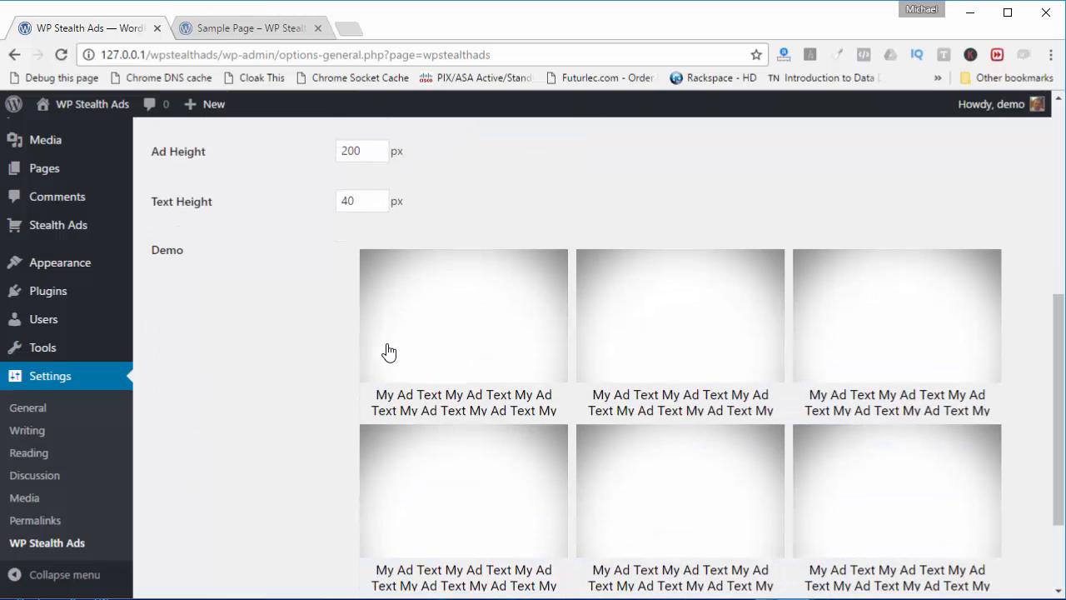
- Set the ad width to 210 px in the WP Stealth Ads settings and save the changes
{"action": "scroll", "coordinate": [399, 354], "scroll_direction": "up", "scroll_amount": 2}
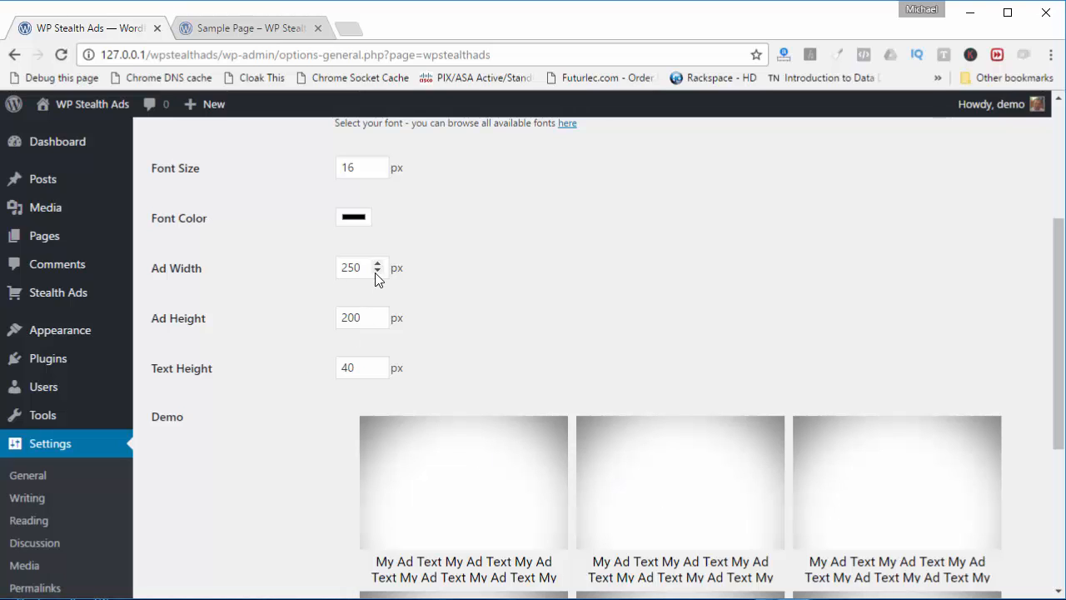
{"action": "left_click_drag", "start_coordinate": [376, 272], "coordinate": [376, 272]}
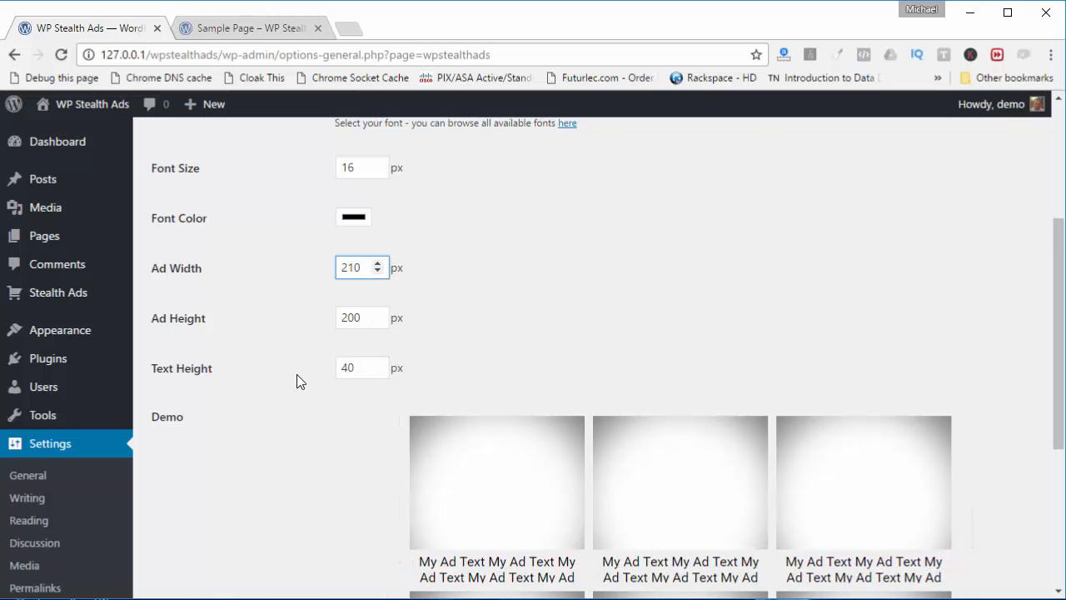
{"action": "scroll", "coordinate": [300, 391], "scroll_direction": "down", "scroll_amount": 4}
{"action": "left_click", "coordinate": [200, 523]}
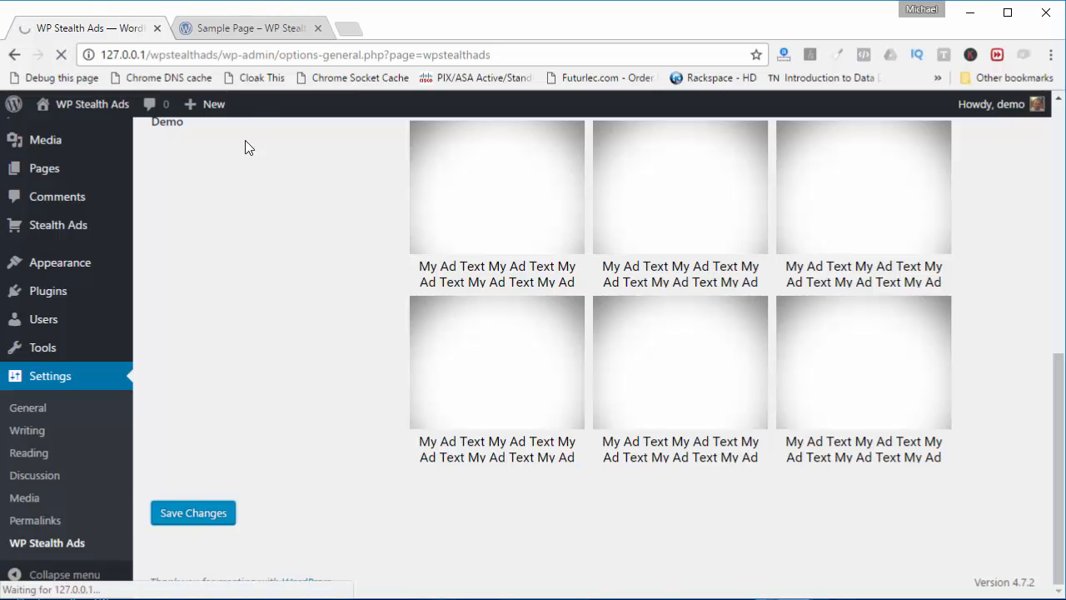
- Reload the published Sample Page and check how the ads are arranged at the new width
{"action": "left_click", "coordinate": [251, 28]}
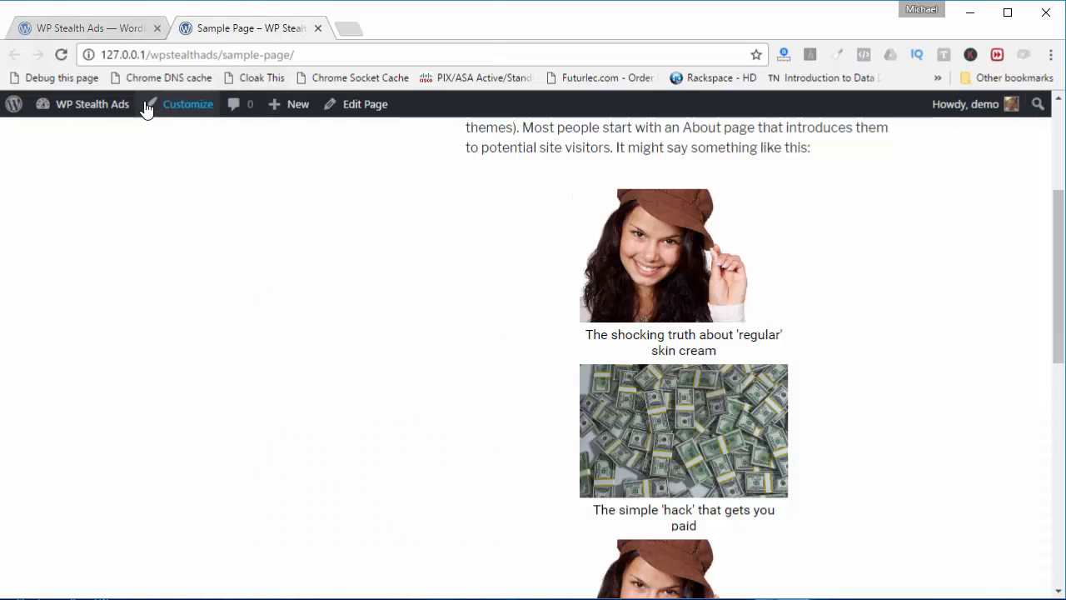
{"action": "left_click", "coordinate": [63, 53]}
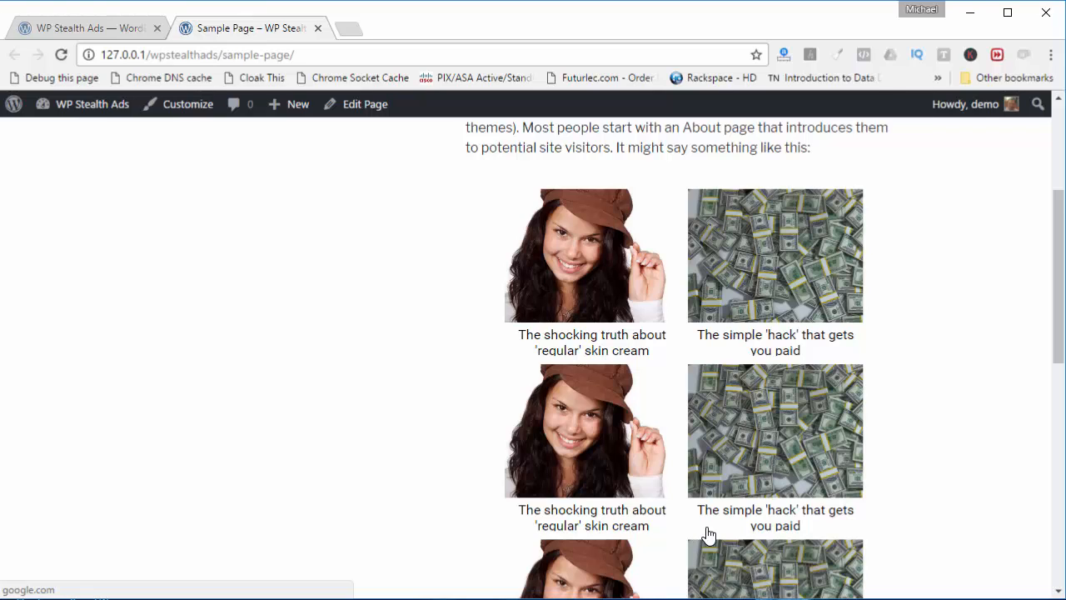
{"action": "scroll", "coordinate": [625, 406], "scroll_direction": "up", "scroll_amount": 1}
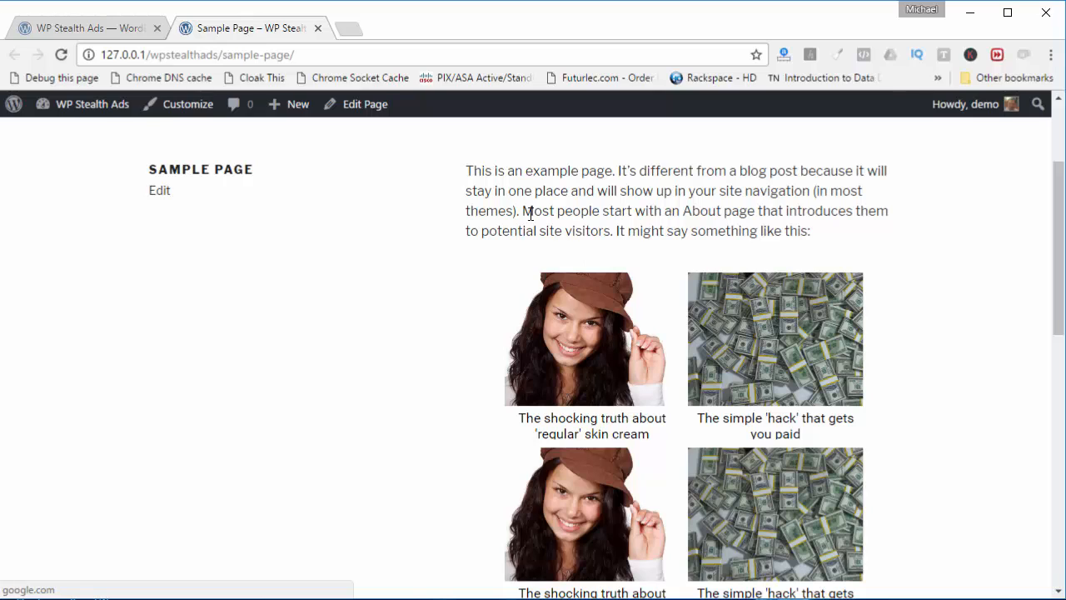
- Set the ad font family to Anton in the WP Stealth Ads settings and check it in the demo ads
{"action": "left_click", "coordinate": [79, 35]}
{"action": "left_click", "coordinate": [416, 354]}
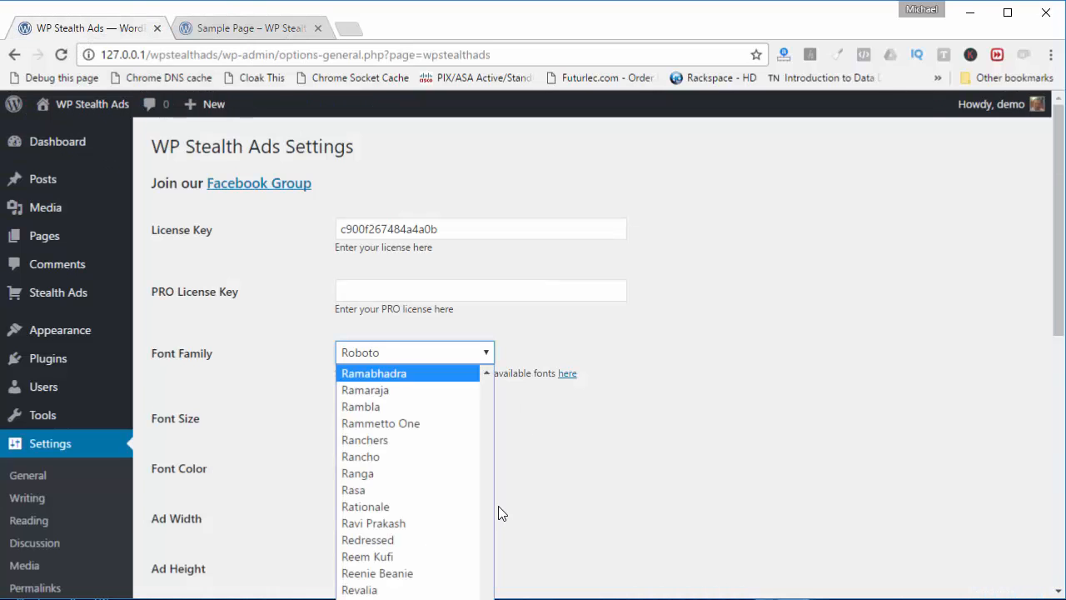
{"action": "left_click", "coordinate": [487, 458]}
{"action": "left_click", "coordinate": [486, 459]}
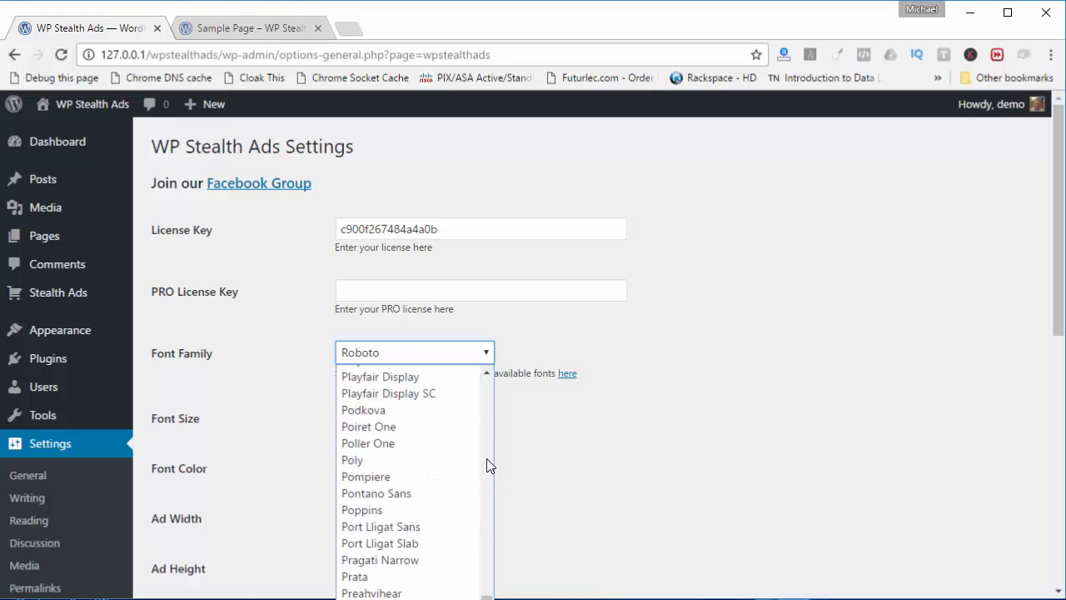
{"action": "left_click_drag", "start_coordinate": [487, 458], "coordinate": [486, 373]}
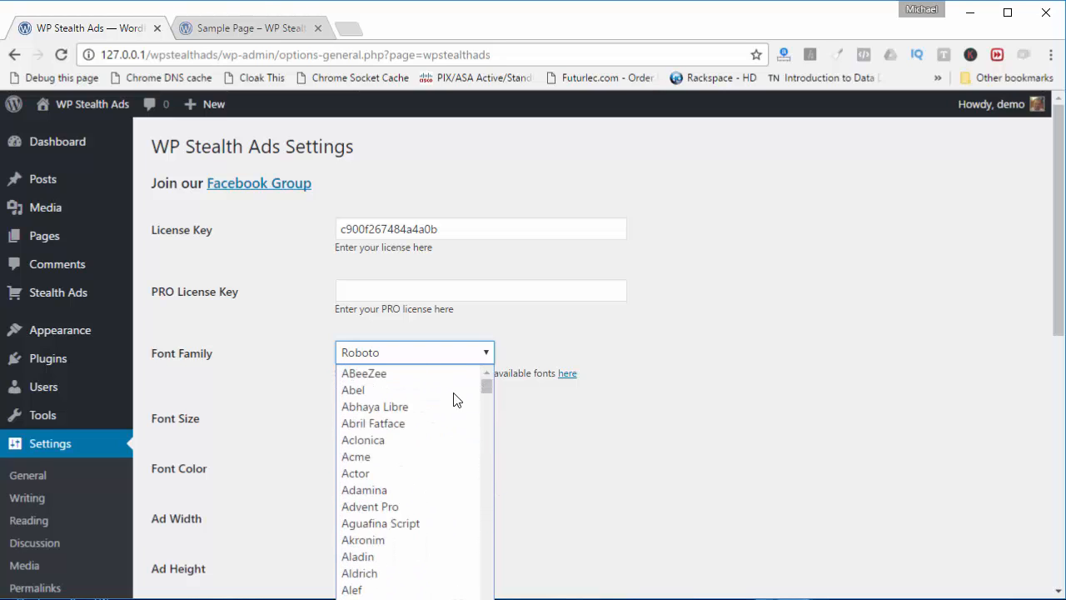
{"action": "scroll", "coordinate": [444, 487], "scroll_direction": "down", "scroll_amount": 3}
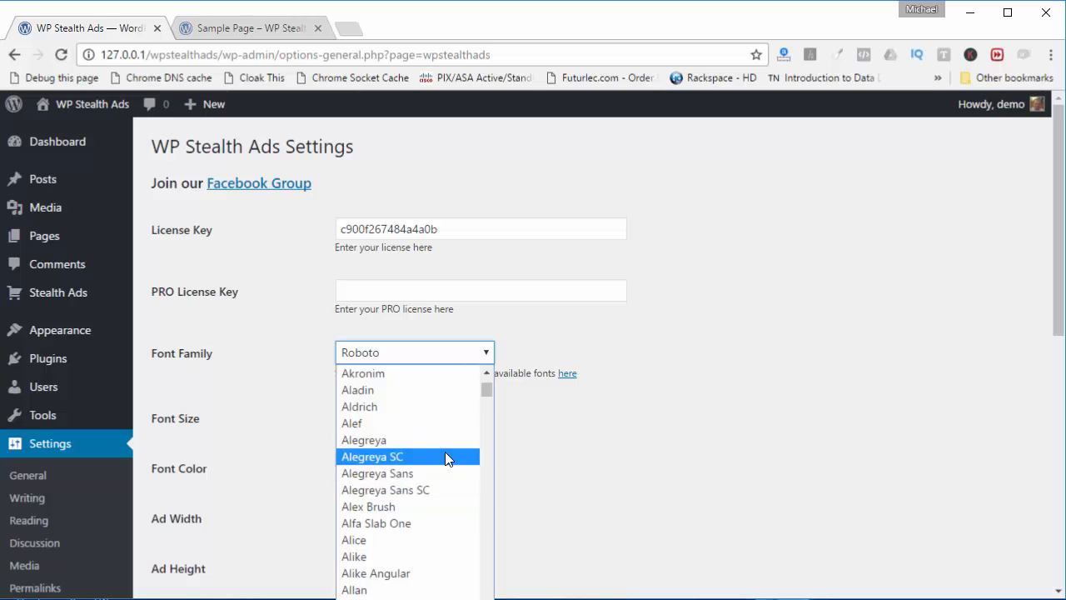
{"action": "scroll", "coordinate": [445, 454], "scroll_direction": "down", "scroll_amount": 5}
{"action": "scroll", "coordinate": [442, 508], "scroll_direction": "down", "scroll_amount": 3}
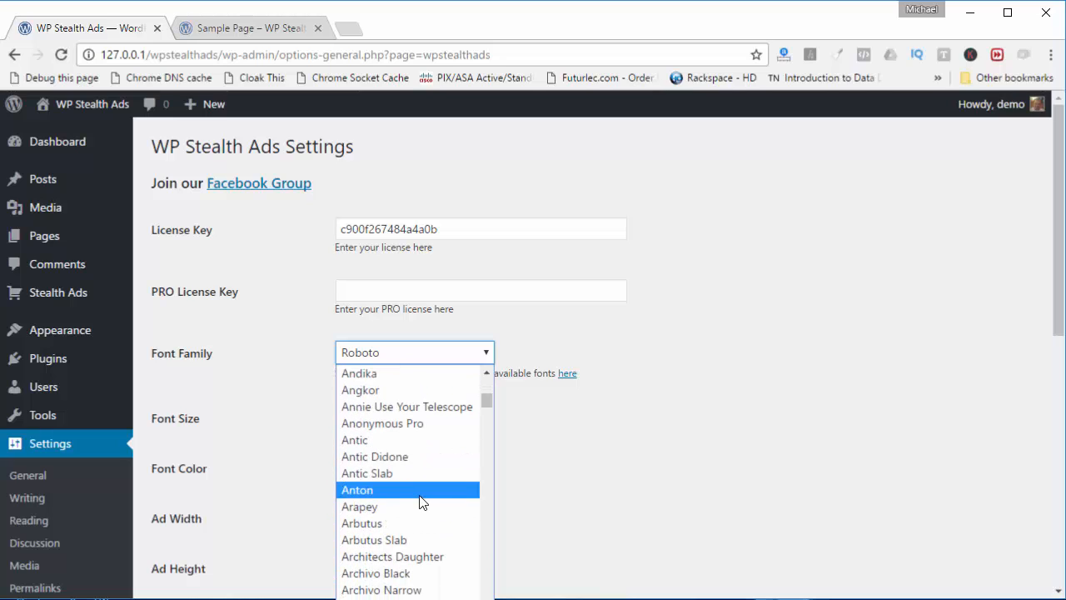
{"action": "left_click", "coordinate": [421, 493]}
{"action": "scroll", "coordinate": [714, 436], "scroll_direction": "down", "scroll_amount": 4}
{"action": "scroll", "coordinate": [478, 505], "scroll_direction": "up", "scroll_amount": 3}
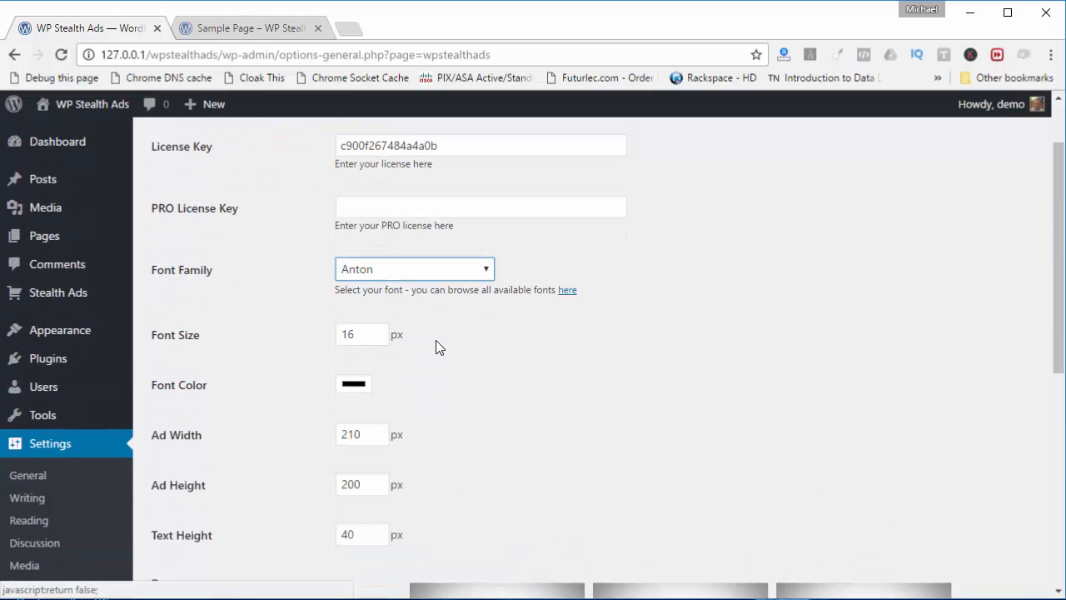
- Try Arvo as the ad font family in the WP Stealth Ads settings and check it in the demo ads
{"action": "left_click", "coordinate": [443, 274]}
{"action": "scroll", "coordinate": [467, 453], "scroll_direction": "down", "scroll_amount": 3}
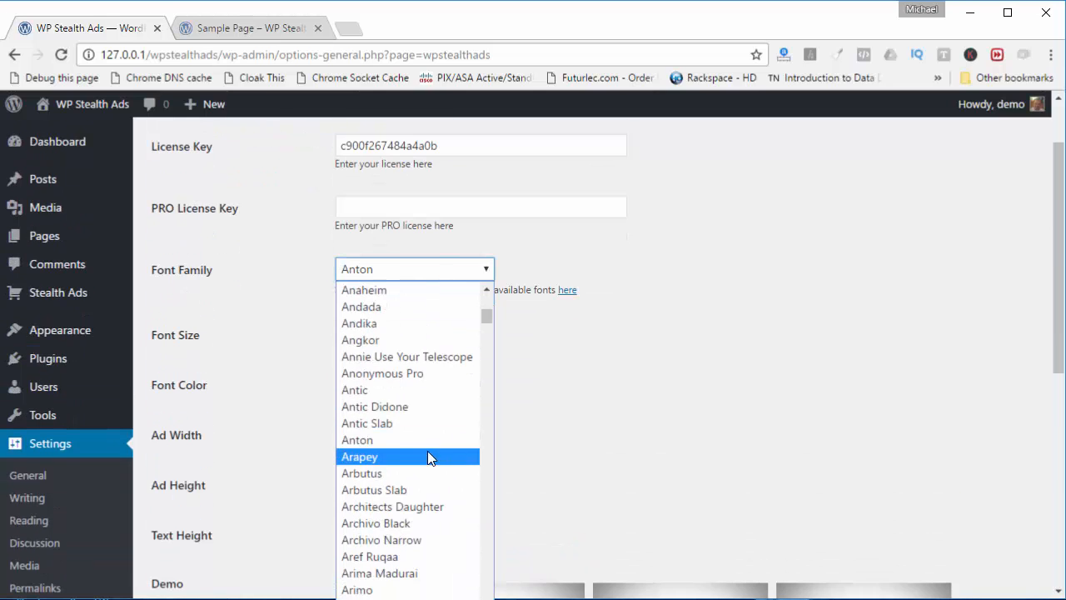
{"action": "scroll", "coordinate": [427, 457], "scroll_direction": "down", "scroll_amount": 5}
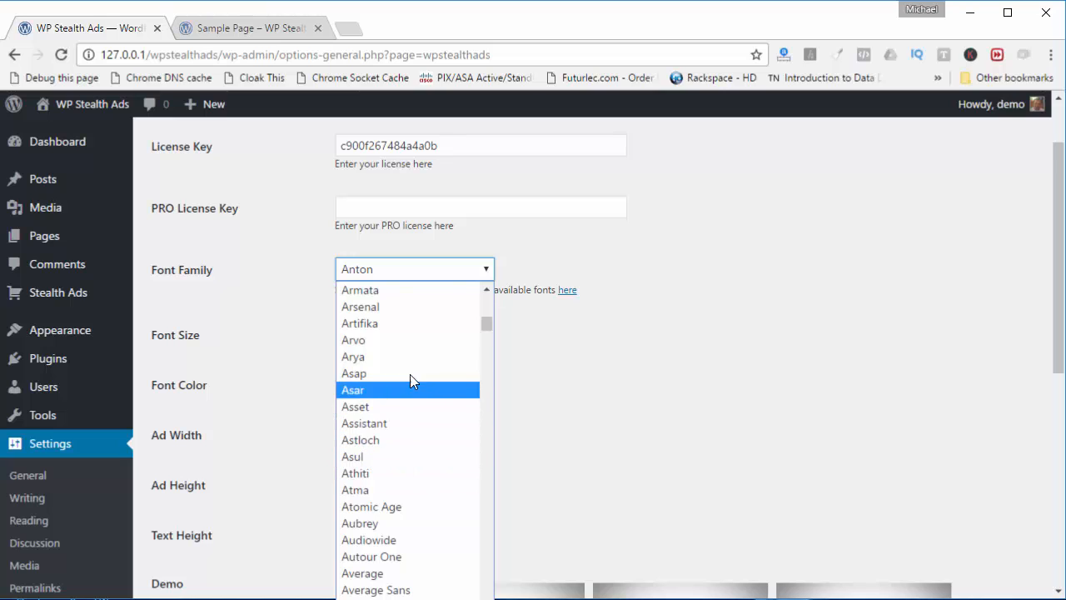
{"action": "left_click", "coordinate": [423, 340]}
{"action": "scroll", "coordinate": [714, 473], "scroll_direction": "down", "scroll_amount": 3}
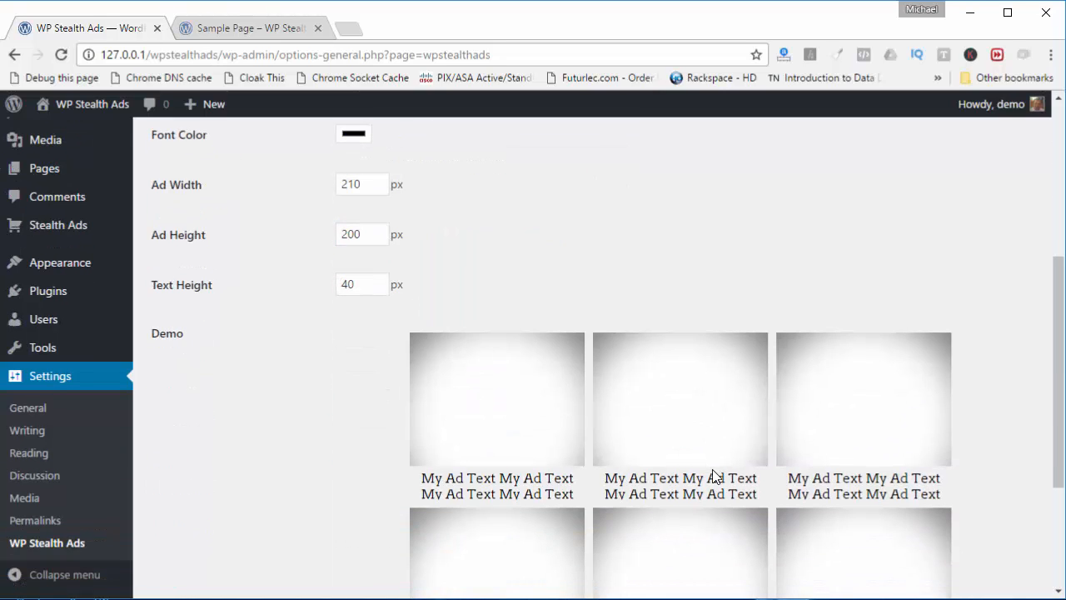
{"action": "scroll", "coordinate": [444, 381], "scroll_direction": "up", "scroll_amount": 3}
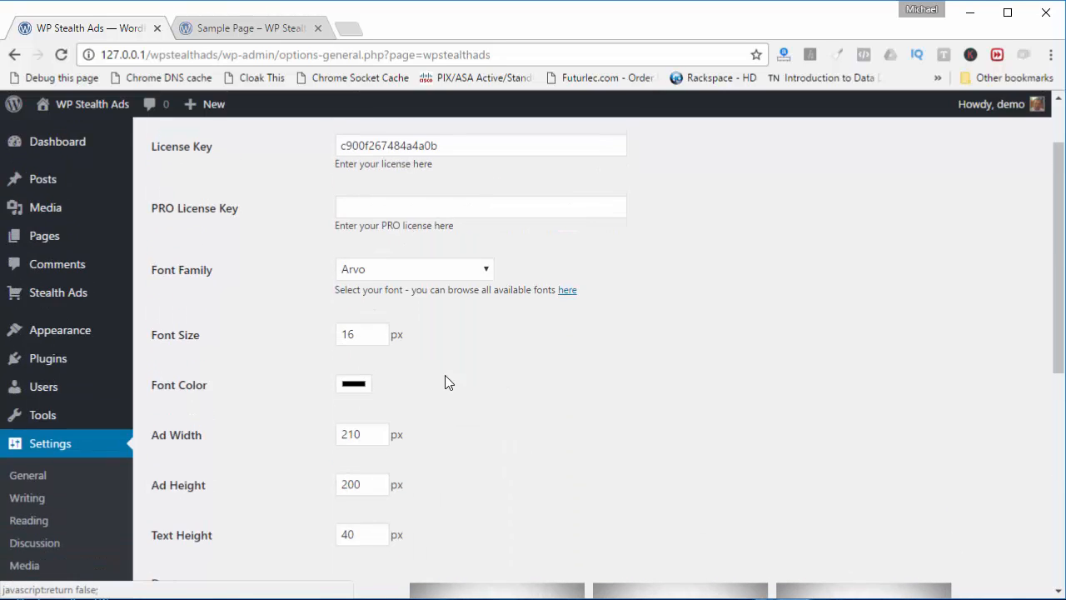
- Open the list of available fonts linked from the font family setting and browse the Google Fonts directory
{"action": "left_click", "coordinate": [430, 277]}
{"action": "scroll", "coordinate": [436, 447], "scroll_direction": "down", "scroll_amount": 1}
{"action": "left_click", "coordinate": [649, 397]}
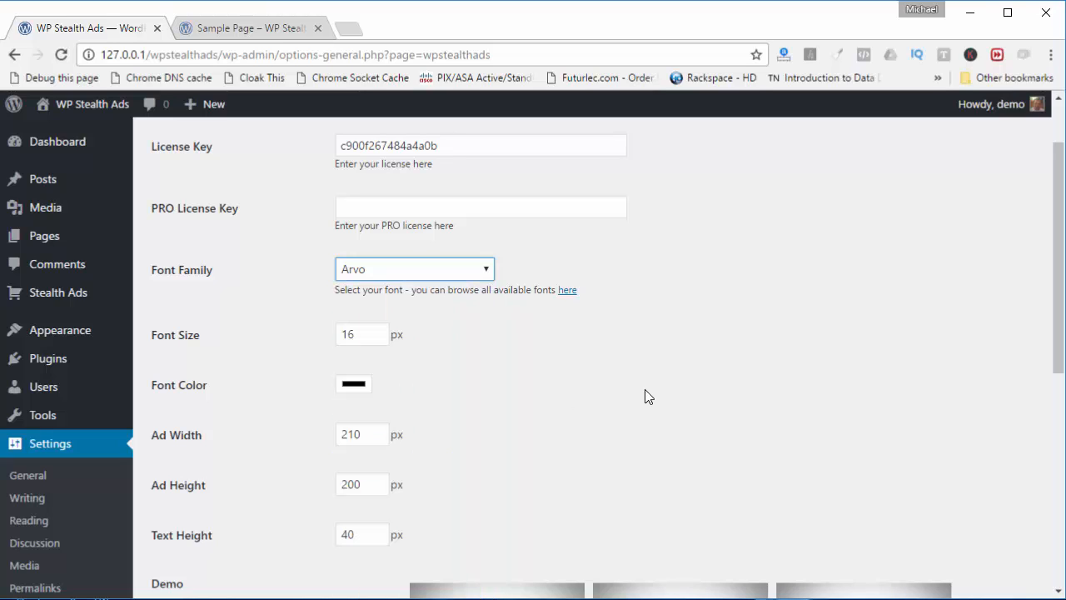
{"action": "left_click", "coordinate": [567, 290]}
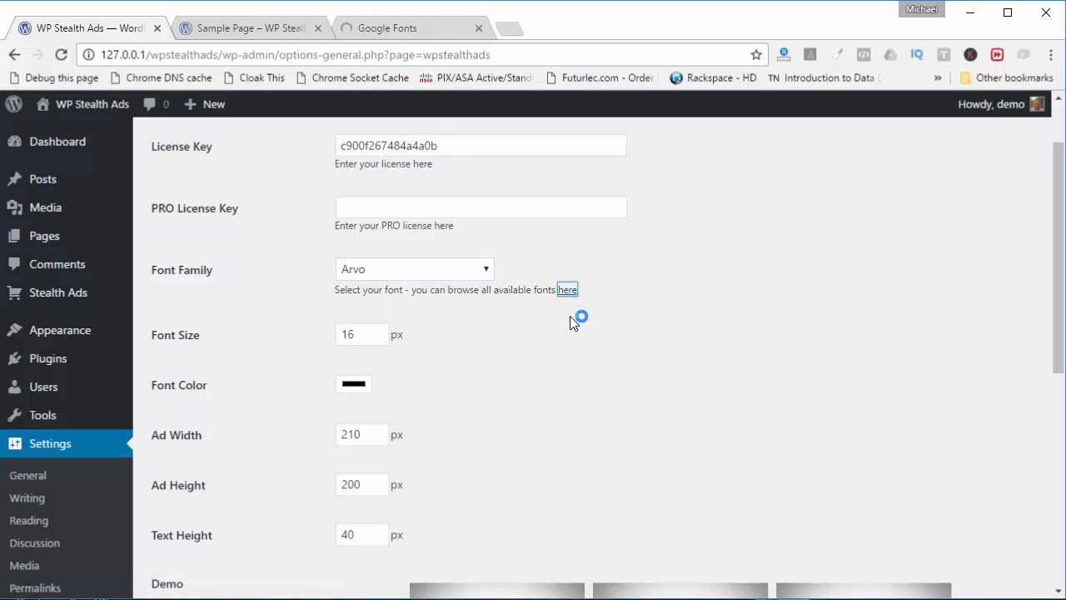
{"action": "left_click", "coordinate": [382, 29]}
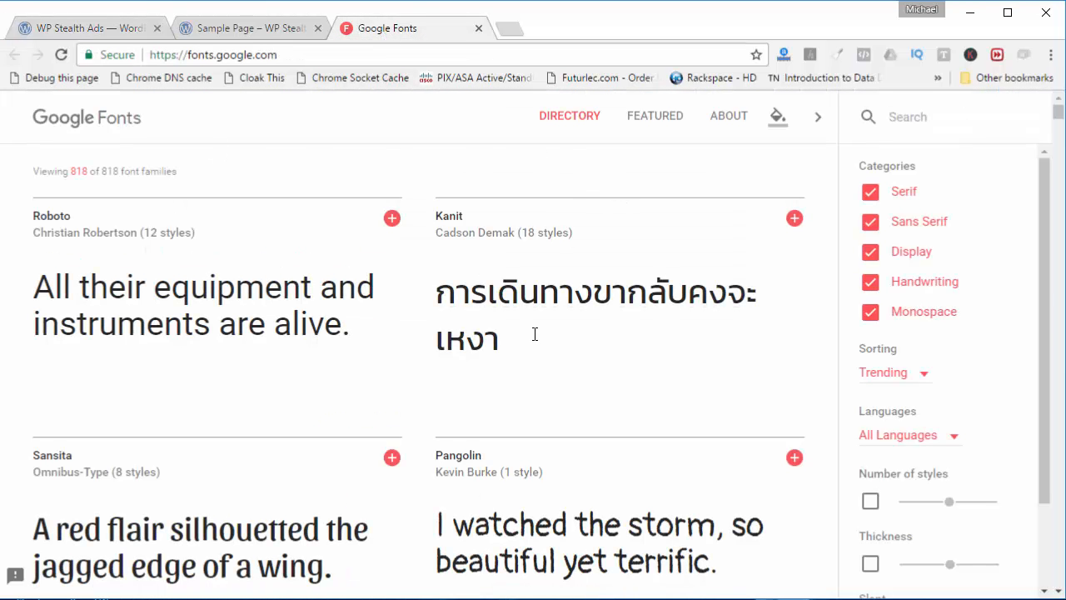
{"action": "scroll", "coordinate": [521, 354], "scroll_direction": "down", "scroll_amount": 5}
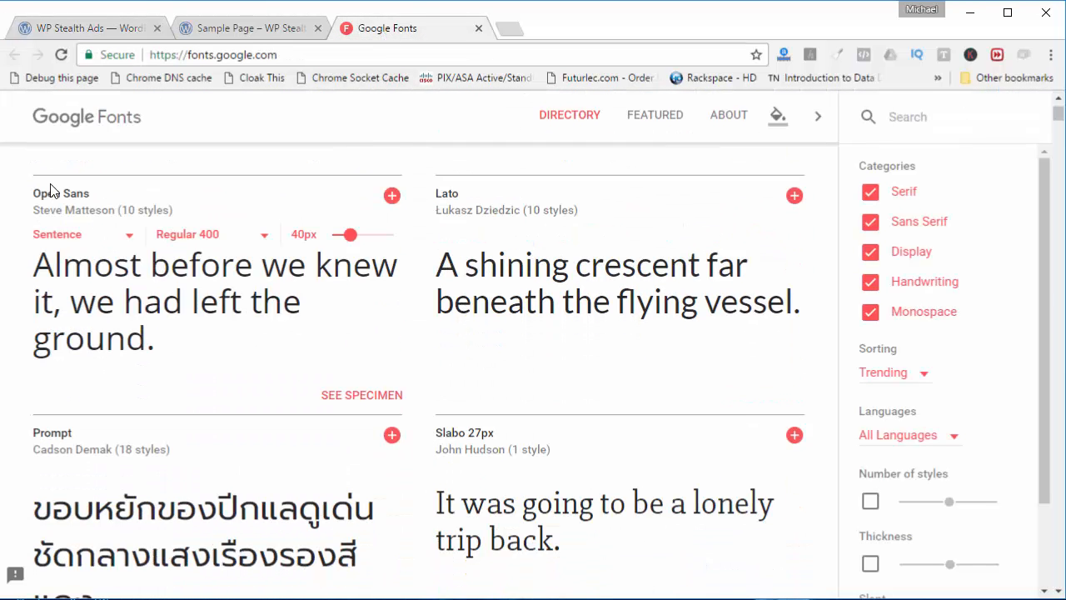
- Set the ad font family to Open Sans in the WP Stealth Ads settings and check the demo ads
{"action": "left_click", "coordinate": [242, 24]}
{"action": "left_click", "coordinate": [119, 30]}
{"action": "left_click", "coordinate": [443, 275]}
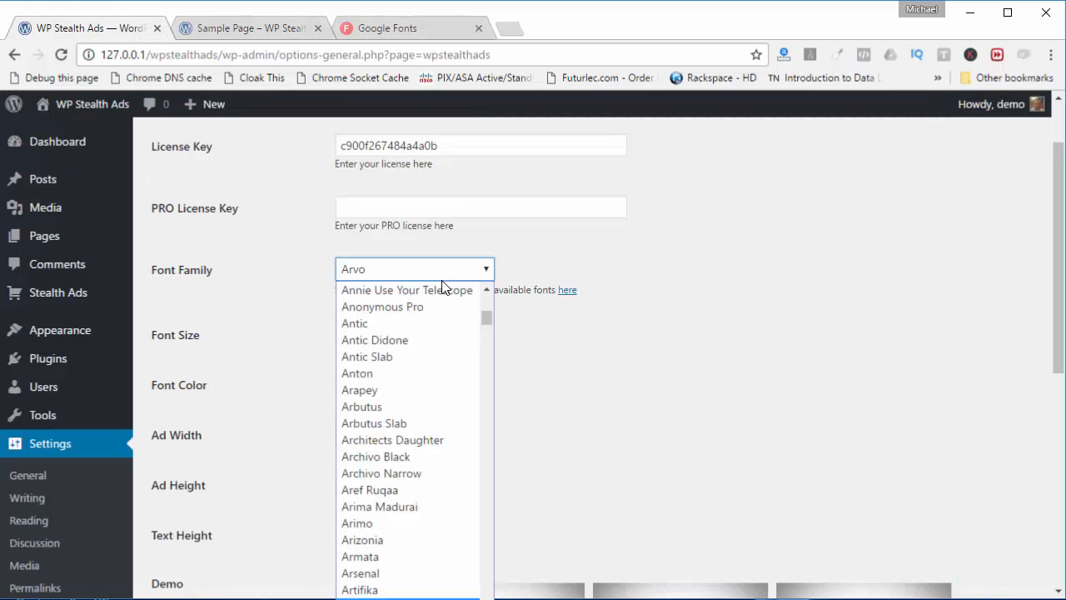
{"action": "type", "text": "open"}
{"action": "key", "text": "Return"}
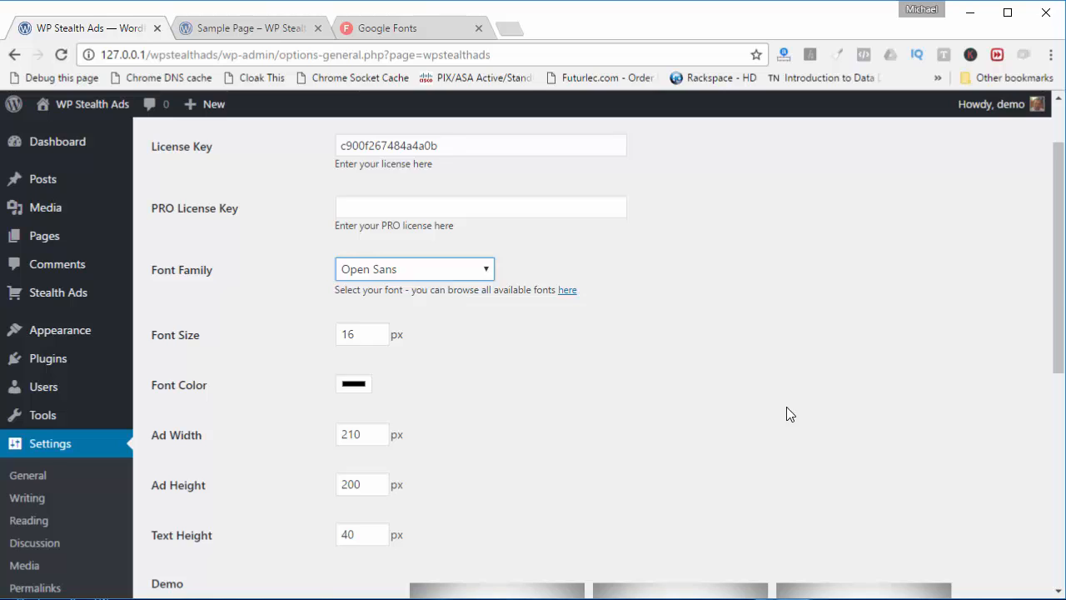
{"action": "scroll", "coordinate": [786, 414], "scroll_direction": "down", "scroll_amount": 4}
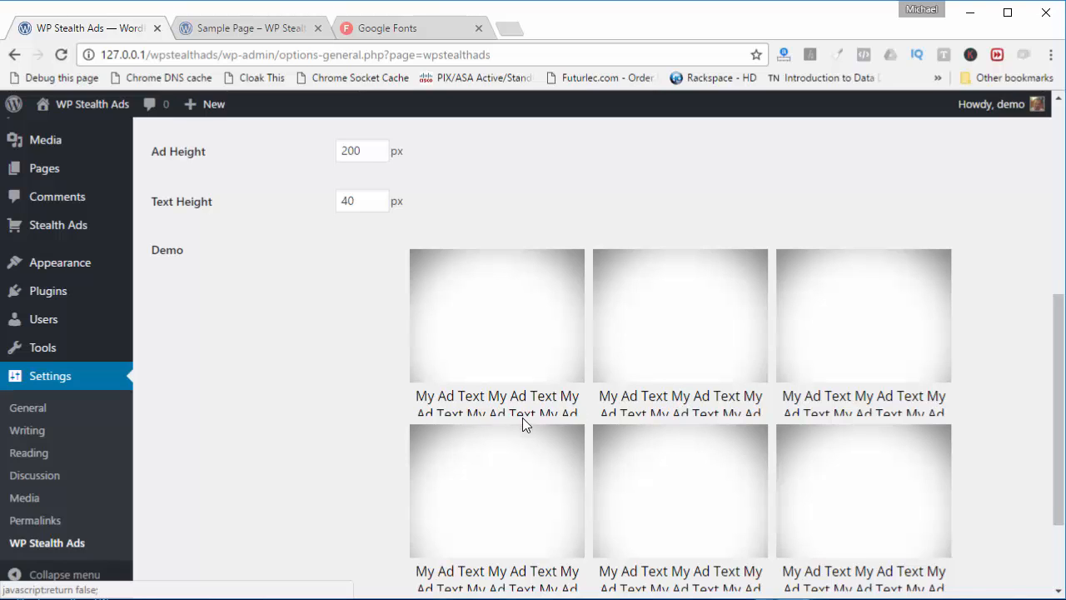
- Adjust the ad font size to 15 px, comparing how the text fits in the demo ads
{"action": "scroll", "coordinate": [569, 478], "scroll_direction": "up", "scroll_amount": 1}
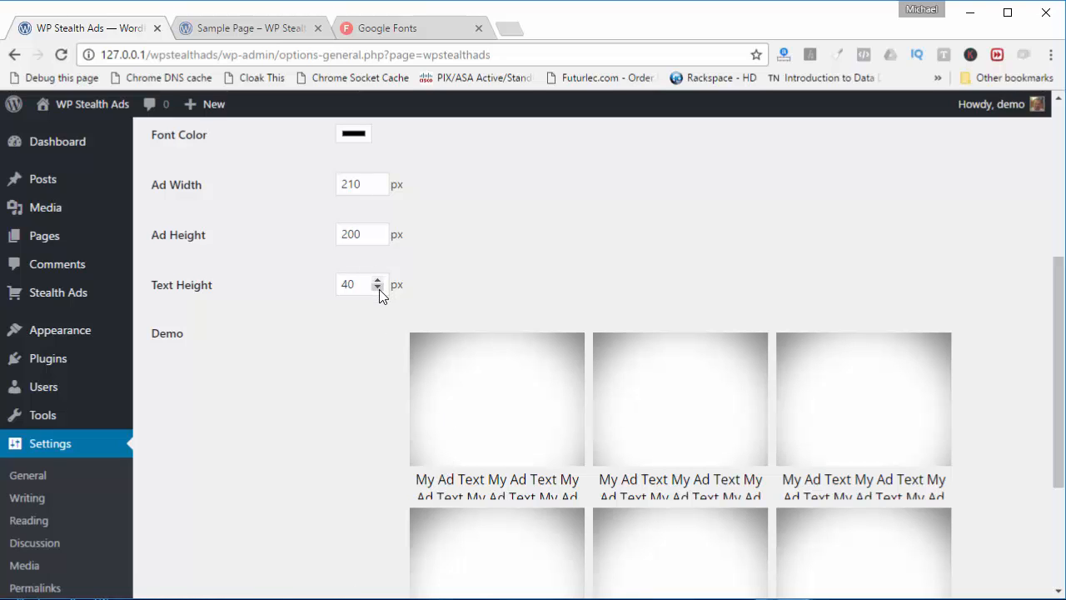
{"action": "scroll", "coordinate": [420, 433], "scroll_direction": "up", "scroll_amount": 1}
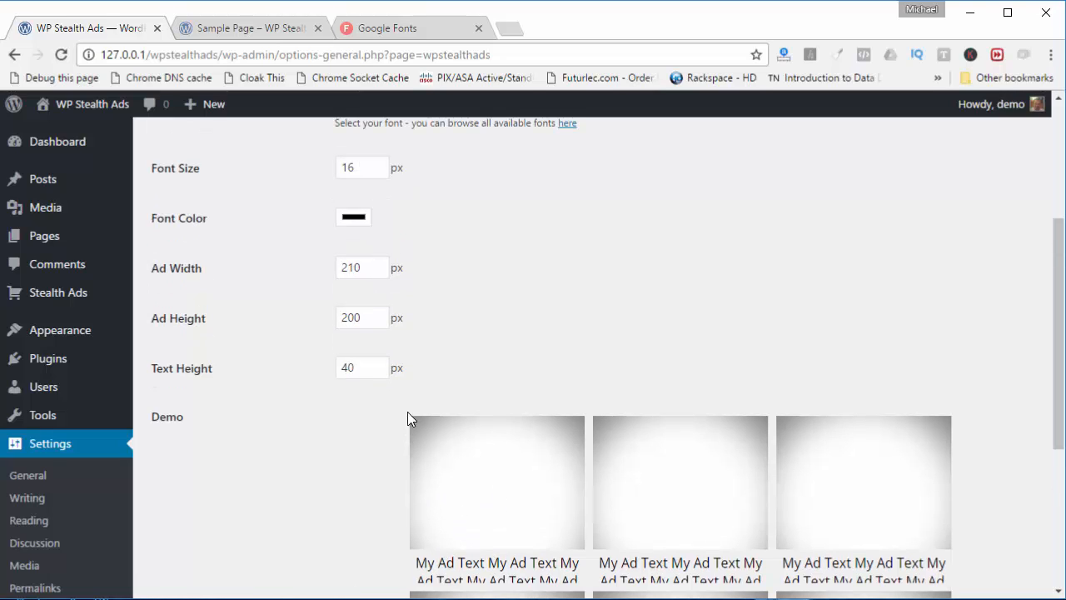
{"action": "left_click", "coordinate": [377, 172]}
{"action": "left_click", "coordinate": [378, 172]}
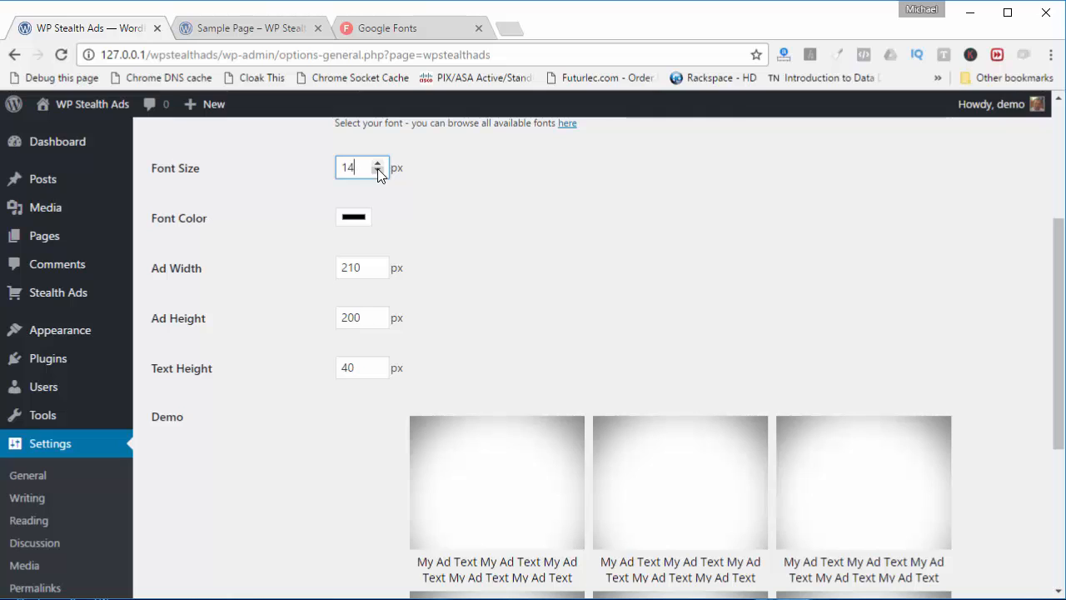
{"action": "left_click", "coordinate": [378, 166]}
{"action": "left_click", "coordinate": [377, 165]}
{"action": "left_click", "coordinate": [378, 172]}
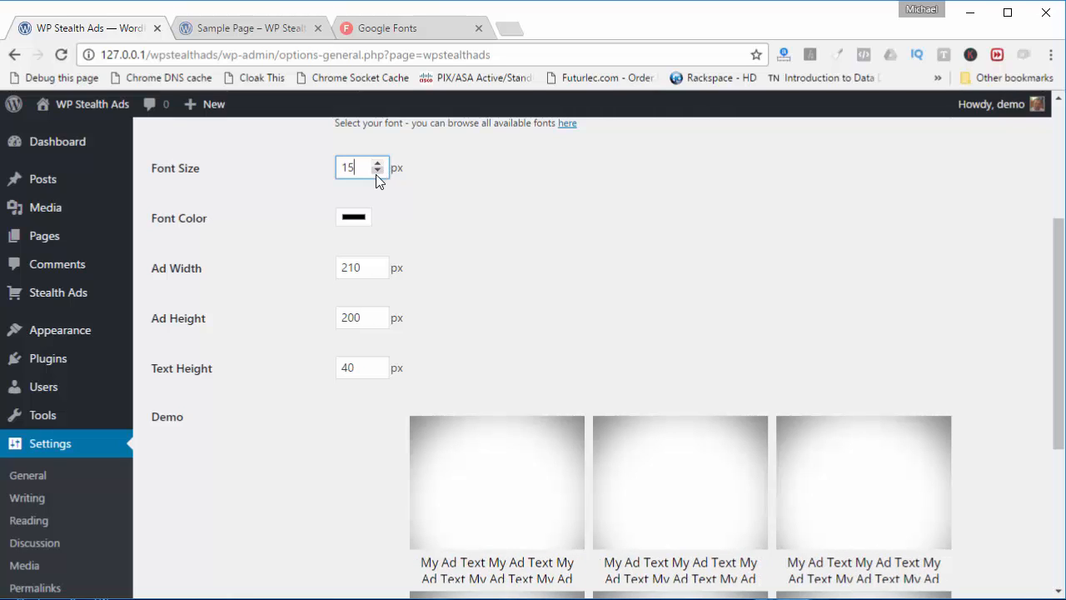
{"action": "left_click", "coordinate": [376, 172]}
{"action": "left_click", "coordinate": [378, 166]}
- Increase the text height of the ads to 44 px
{"action": "left_click", "coordinate": [378, 365]}
{"action": "left_click", "coordinate": [378, 365]}
{"action": "left_click", "coordinate": [378, 365]}
{"action": "left_click", "coordinate": [379, 364]}
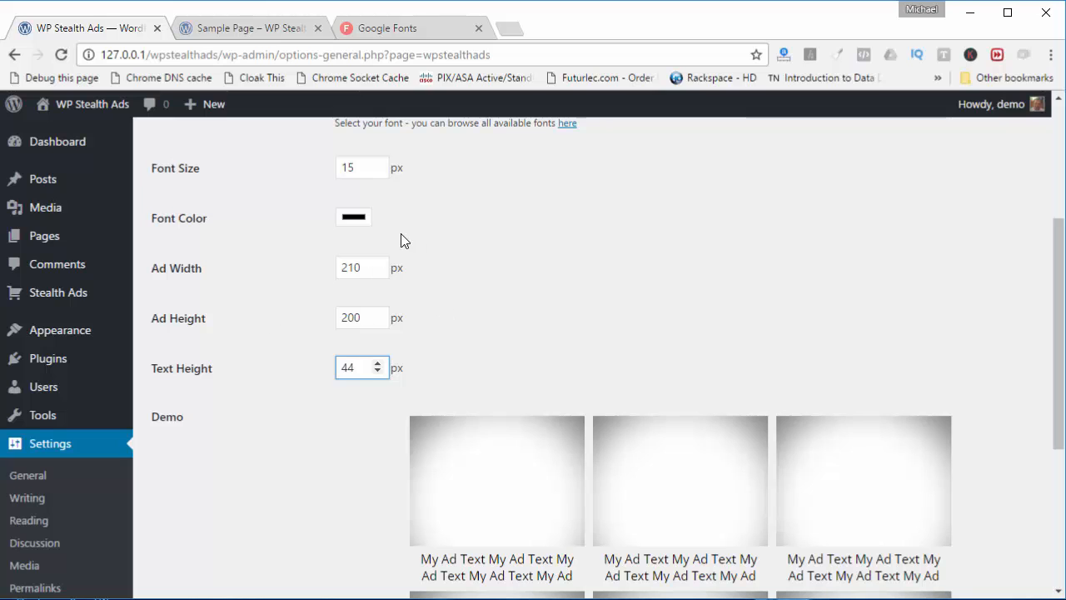
- Save the font and text height changes and reload the published Sample Page to check the ads
{"action": "scroll", "coordinate": [333, 445], "scroll_direction": "down", "scroll_amount": 4}
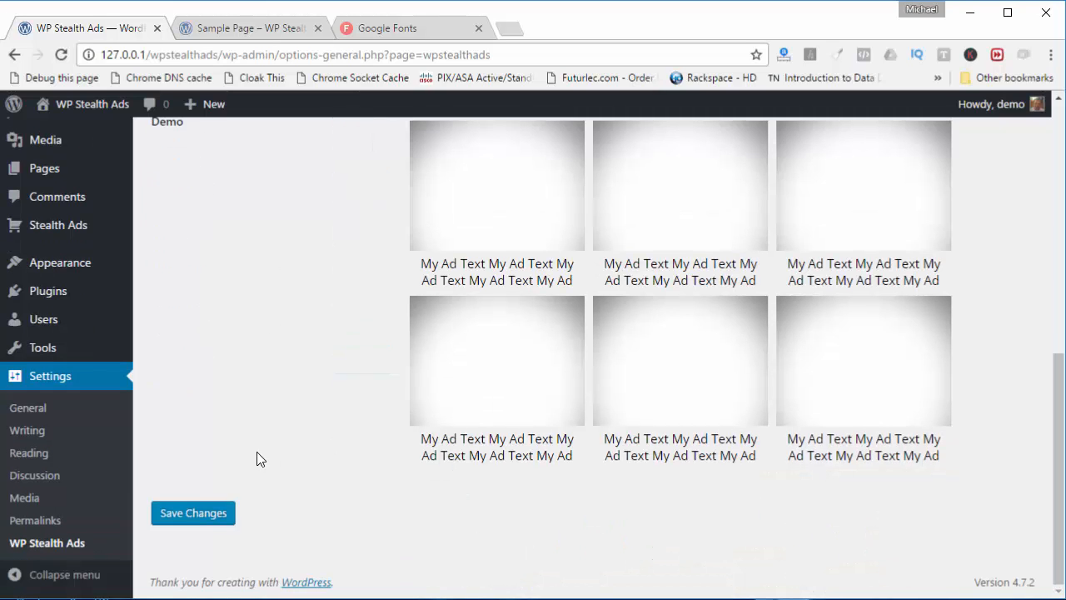
{"action": "left_click", "coordinate": [194, 513]}
{"action": "left_click", "coordinate": [249, 28]}
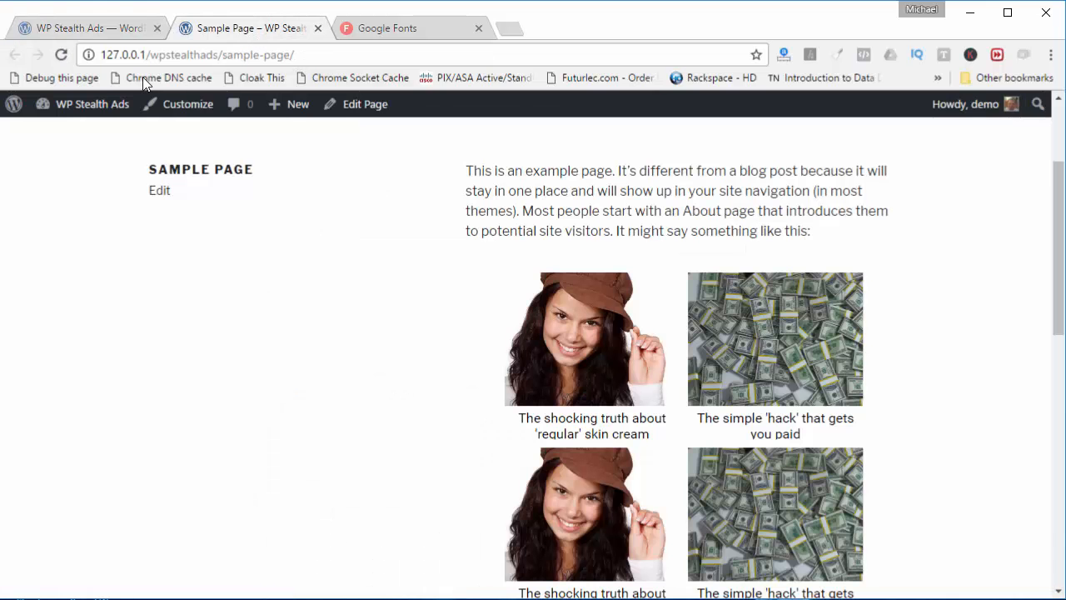
{"action": "left_click", "coordinate": [61, 54]}
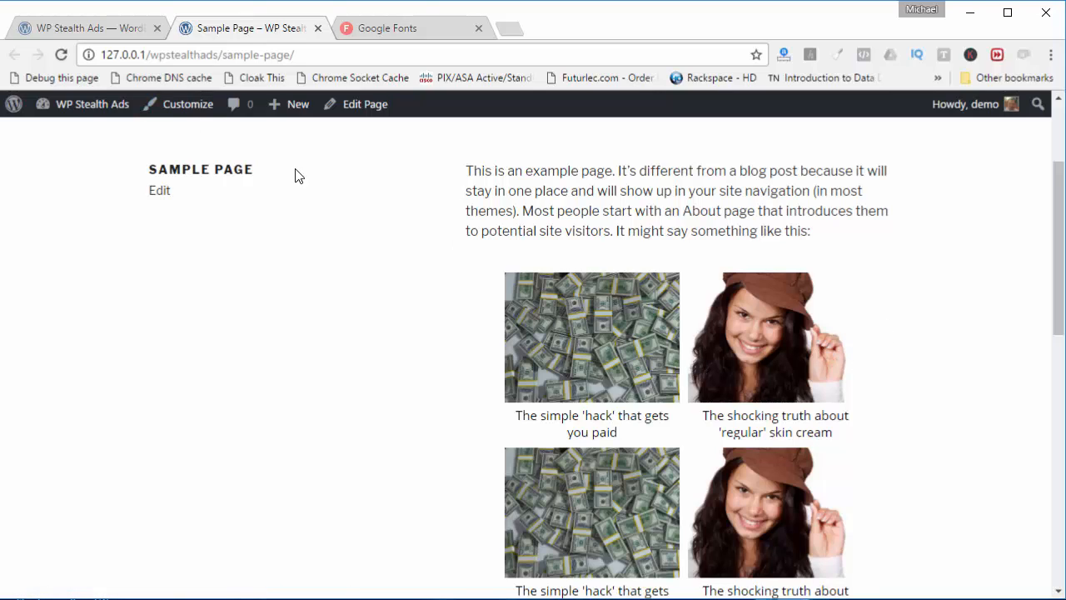
- Try a saved ad width of 225 px in the plugin settings and check it on the reloaded Sample Page
{"action": "left_click", "coordinate": [121, 31]}
{"action": "scroll", "coordinate": [400, 492], "scroll_direction": "down", "scroll_amount": 6}
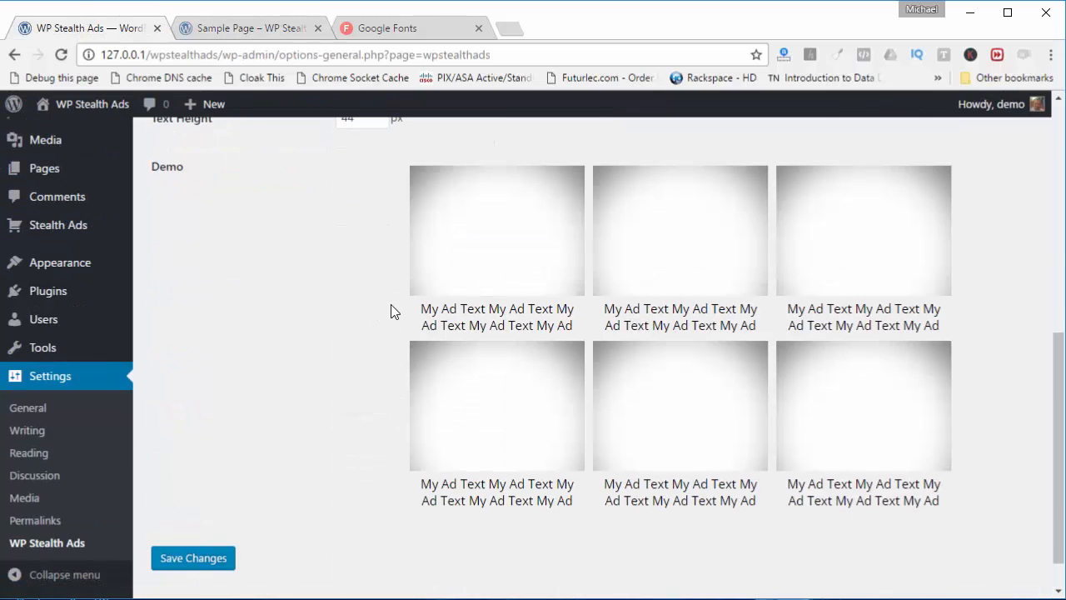
{"action": "scroll", "coordinate": [392, 311], "scroll_direction": "up", "scroll_amount": 2}
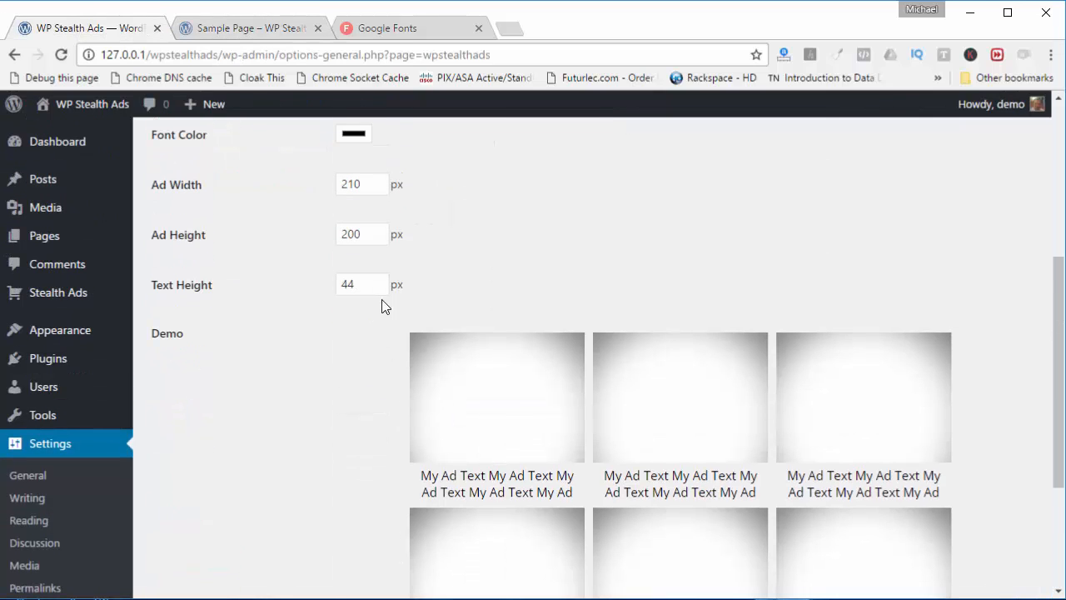
{"action": "double_click", "coordinate": [366, 185]}
{"action": "type", "text": "225"}
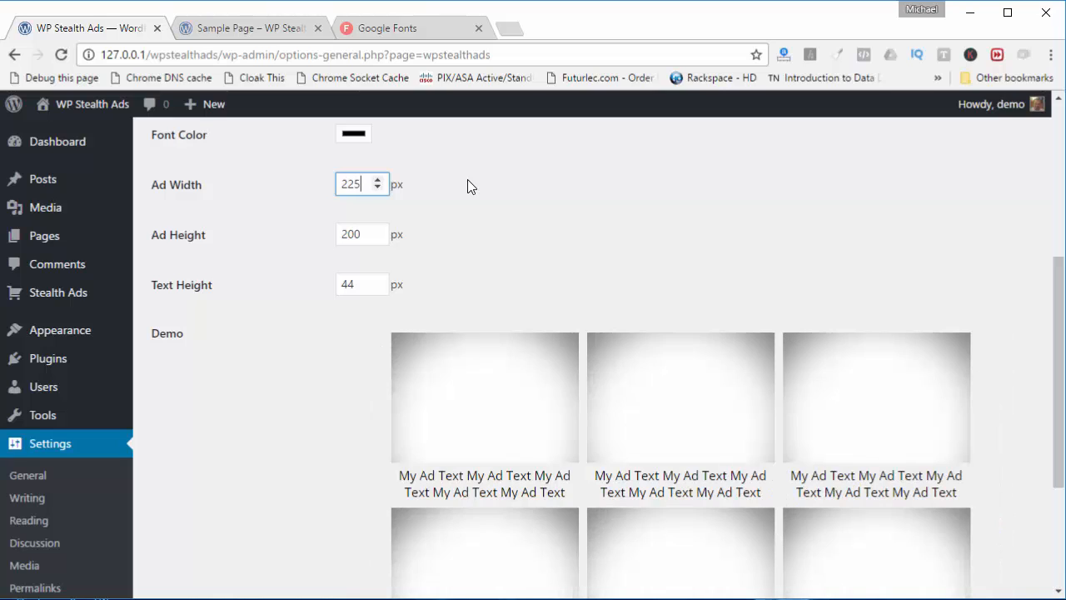
{"action": "scroll", "coordinate": [292, 491], "scroll_direction": "down", "scroll_amount": 2}
{"action": "left_click", "coordinate": [215, 558]}
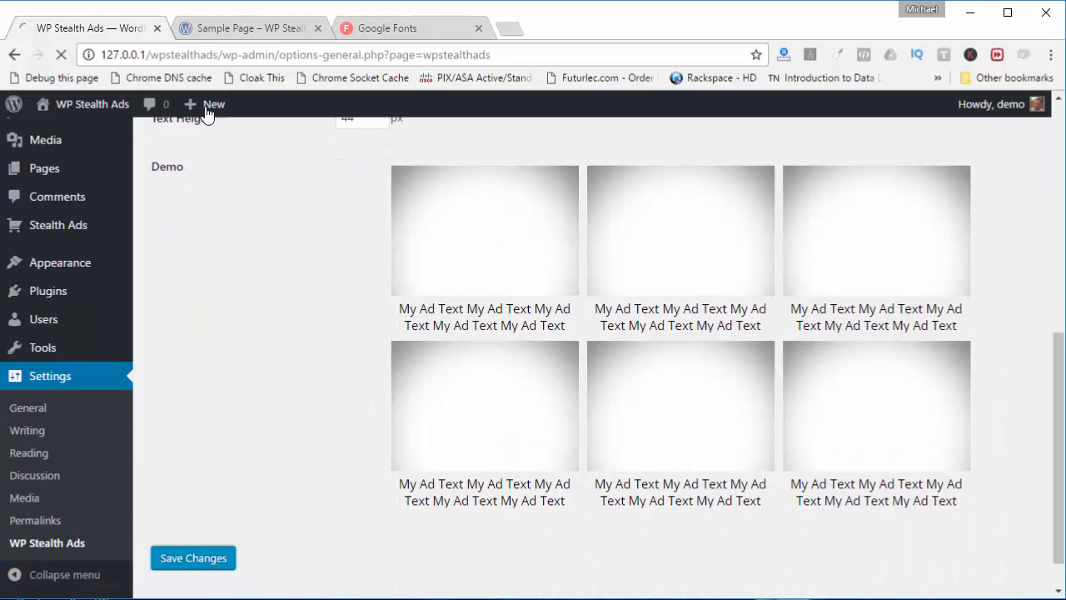
{"action": "left_click", "coordinate": [238, 28]}
{"action": "left_click", "coordinate": [62, 55]}
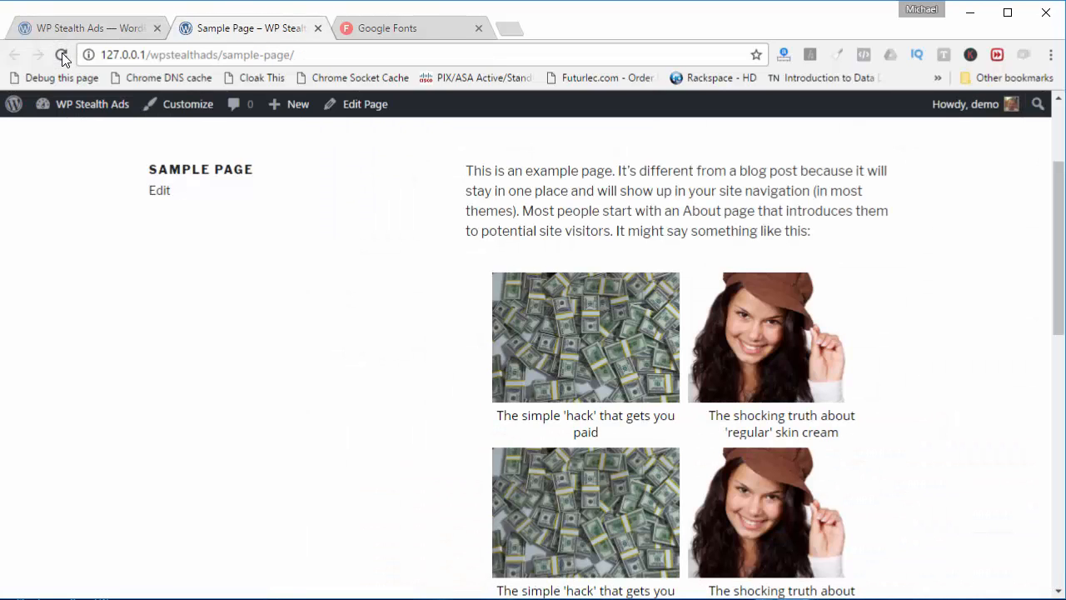
- Set the ad width to 240 px in the WP Stealth Ads settings and save the changes
{"action": "left_click", "coordinate": [37, 29]}
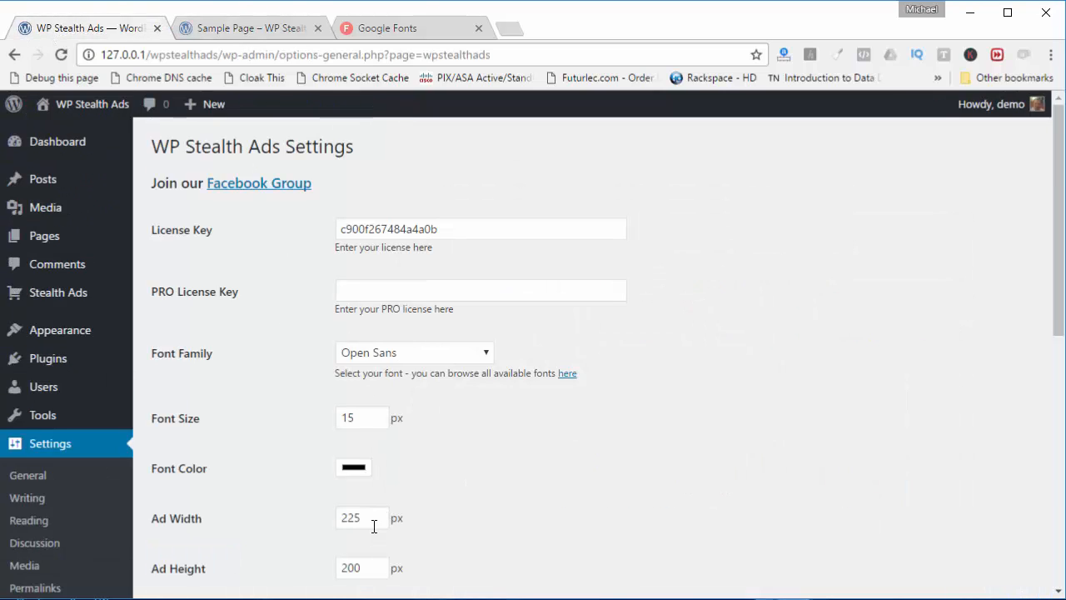
{"action": "double_click", "coordinate": [357, 518]}
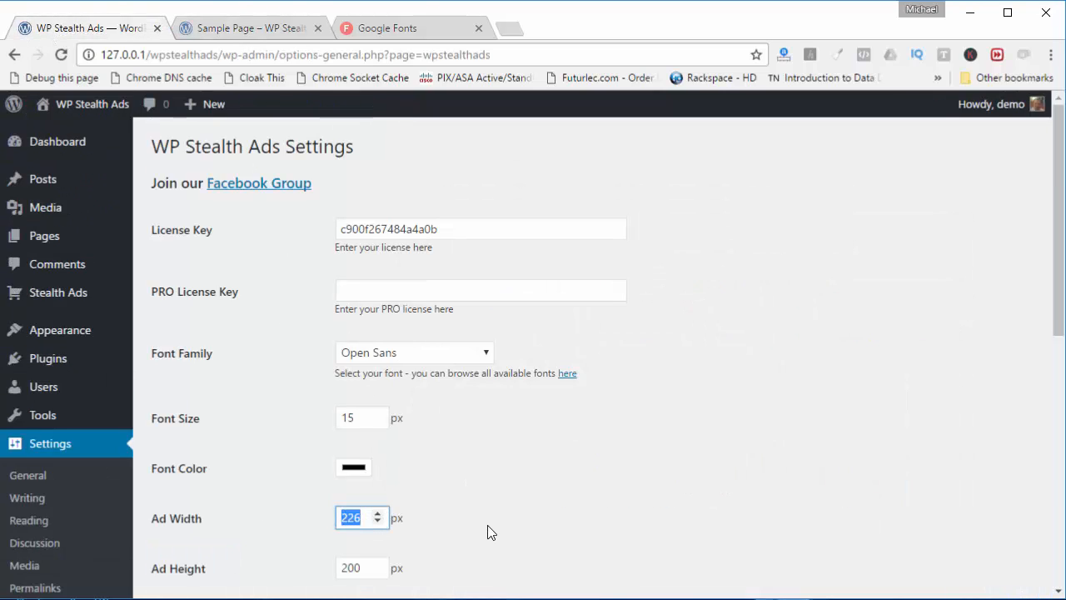
{"action": "type", "text": "240"}
{"action": "scroll", "coordinate": [492, 516], "scroll_direction": "down", "scroll_amount": 5}
{"action": "left_click", "coordinate": [194, 557]}
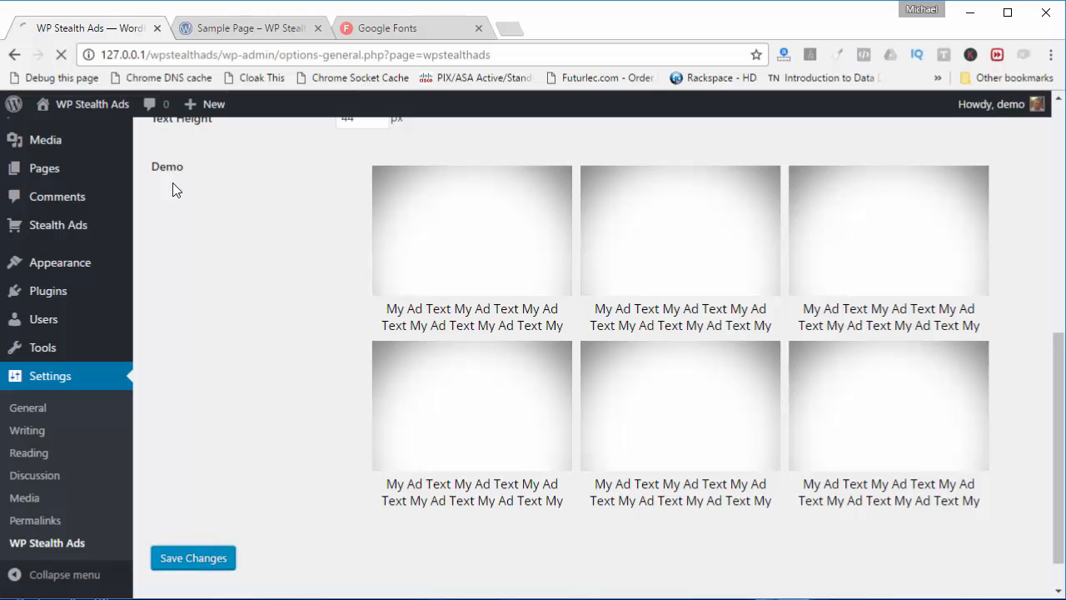
- Reload the published Sample Page and check how the 240 px wide ads fit the content column
{"action": "left_click", "coordinate": [240, 28]}
{"action": "left_click", "coordinate": [61, 58]}
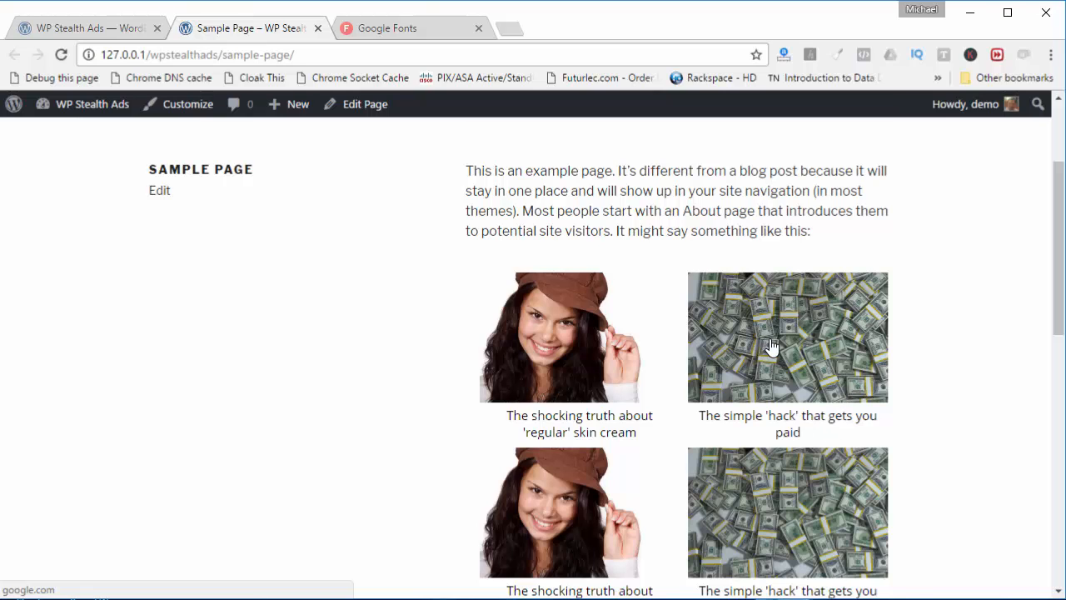
{"action": "scroll", "coordinate": [763, 350], "scroll_direction": "down", "scroll_amount": 4}
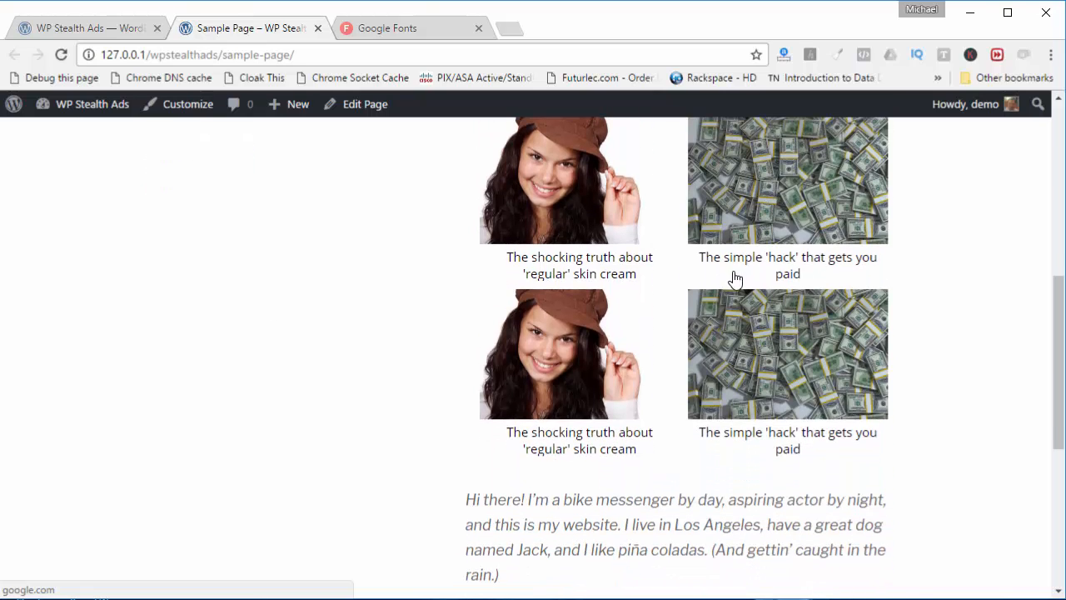
- Open the Sample Page for editing, set the shortcode to [wp-stealth-ads rows="1"] and update the page
{"action": "scroll", "coordinate": [846, 305], "scroll_direction": "up", "scroll_amount": 1}
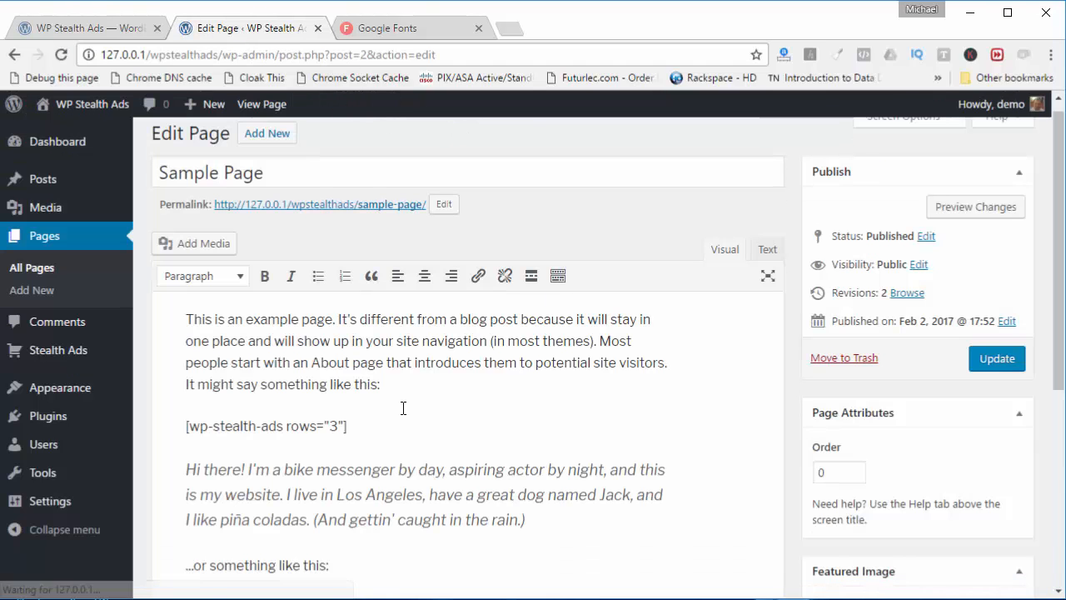
{"action": "left_click", "coordinate": [331, 426]}
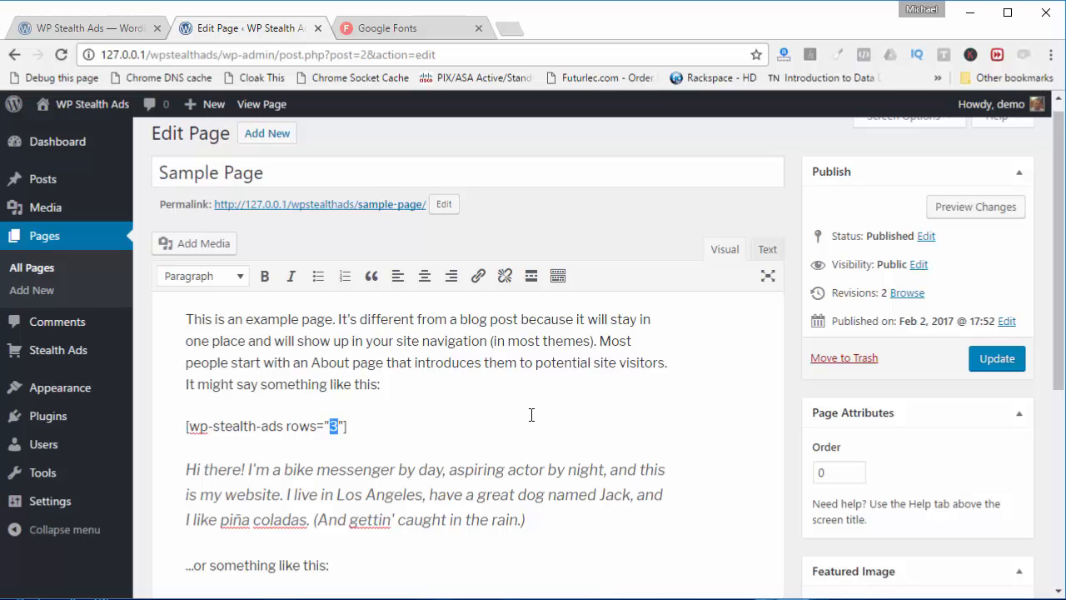
{"action": "left_click", "coordinate": [976, 364]}
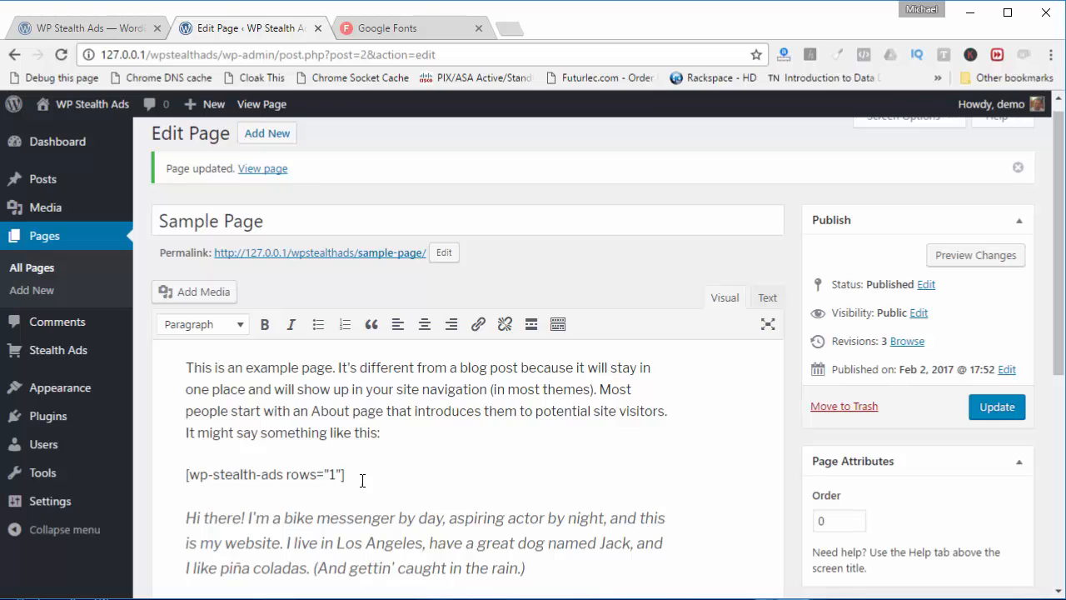
- Open the published Sample Page from its permalink in a new tab and check the ads below the introduction
{"action": "left_click_drag", "start_coordinate": [362, 480], "coordinate": [185, 474]}
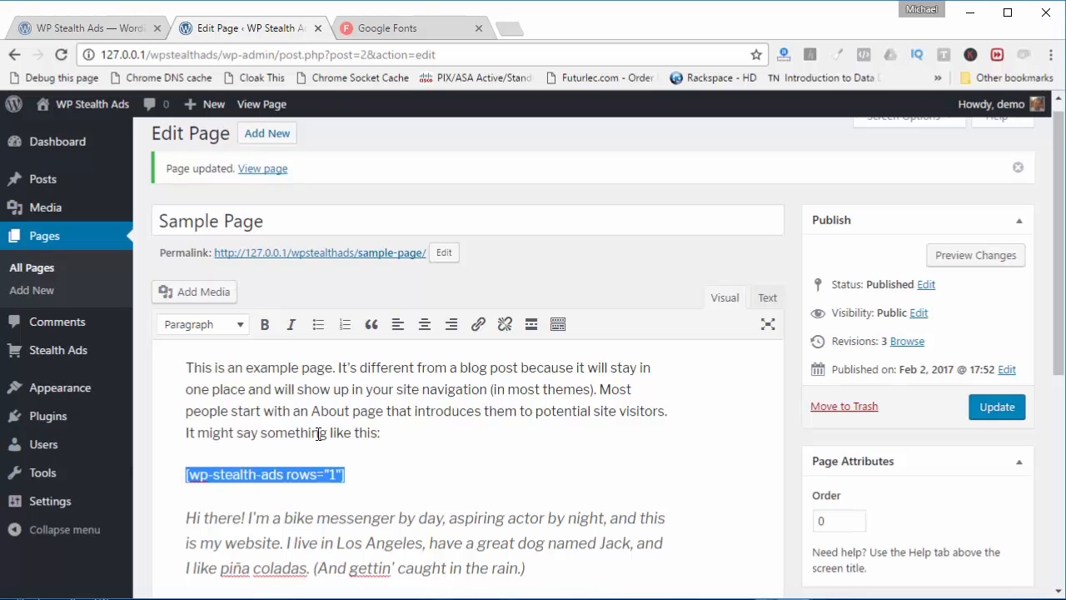
{"action": "left_click", "coordinate": [402, 465]}
{"action": "middle_click", "coordinate": [375, 254]}
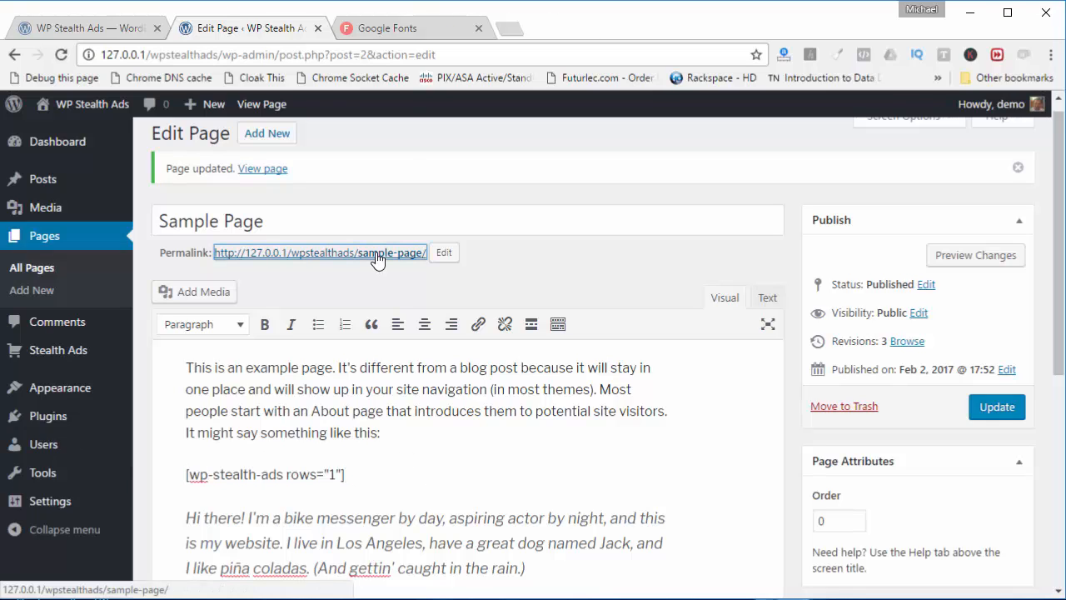
{"action": "left_click", "coordinate": [398, 32]}
{"action": "scroll", "coordinate": [533, 452], "scroll_direction": "down", "scroll_amount": 2}
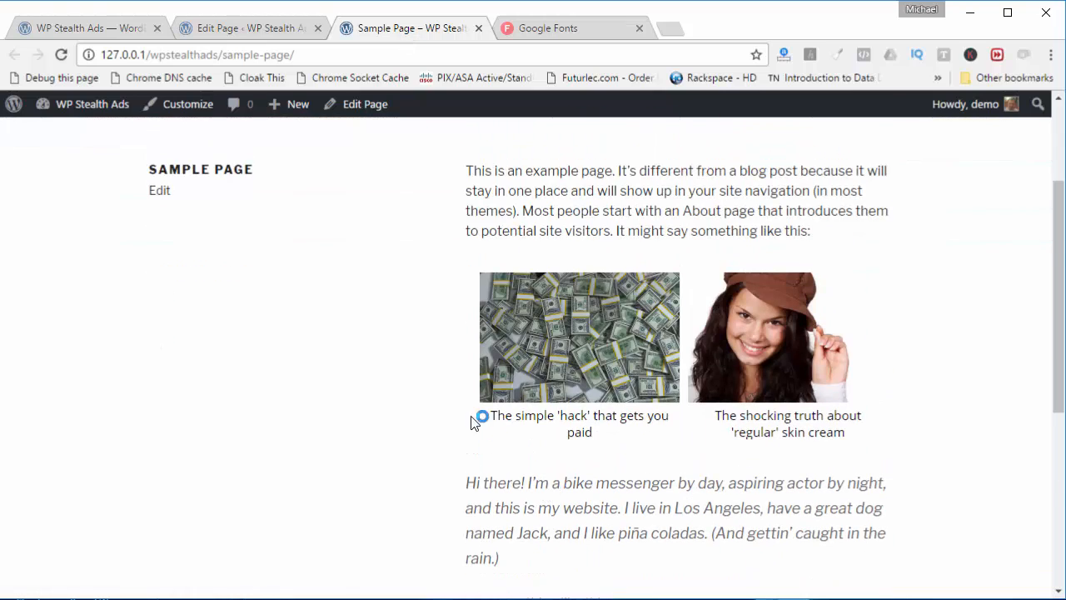